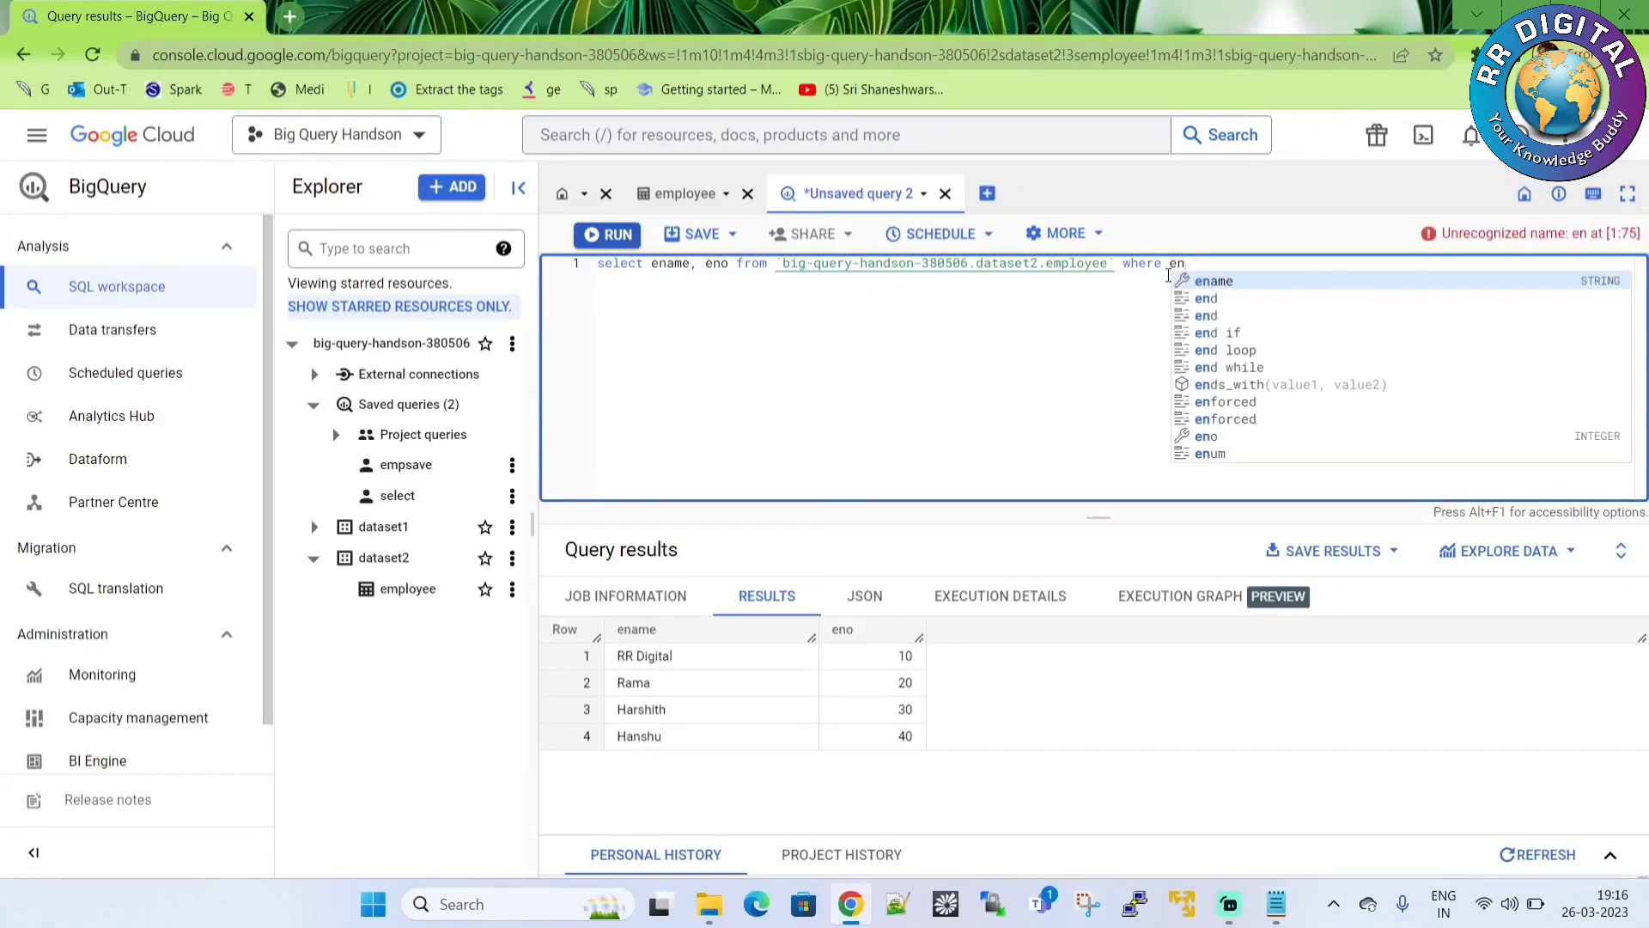
Step: Complete the employee query's filter as "where eno>30;" and run the query
type("o>30")
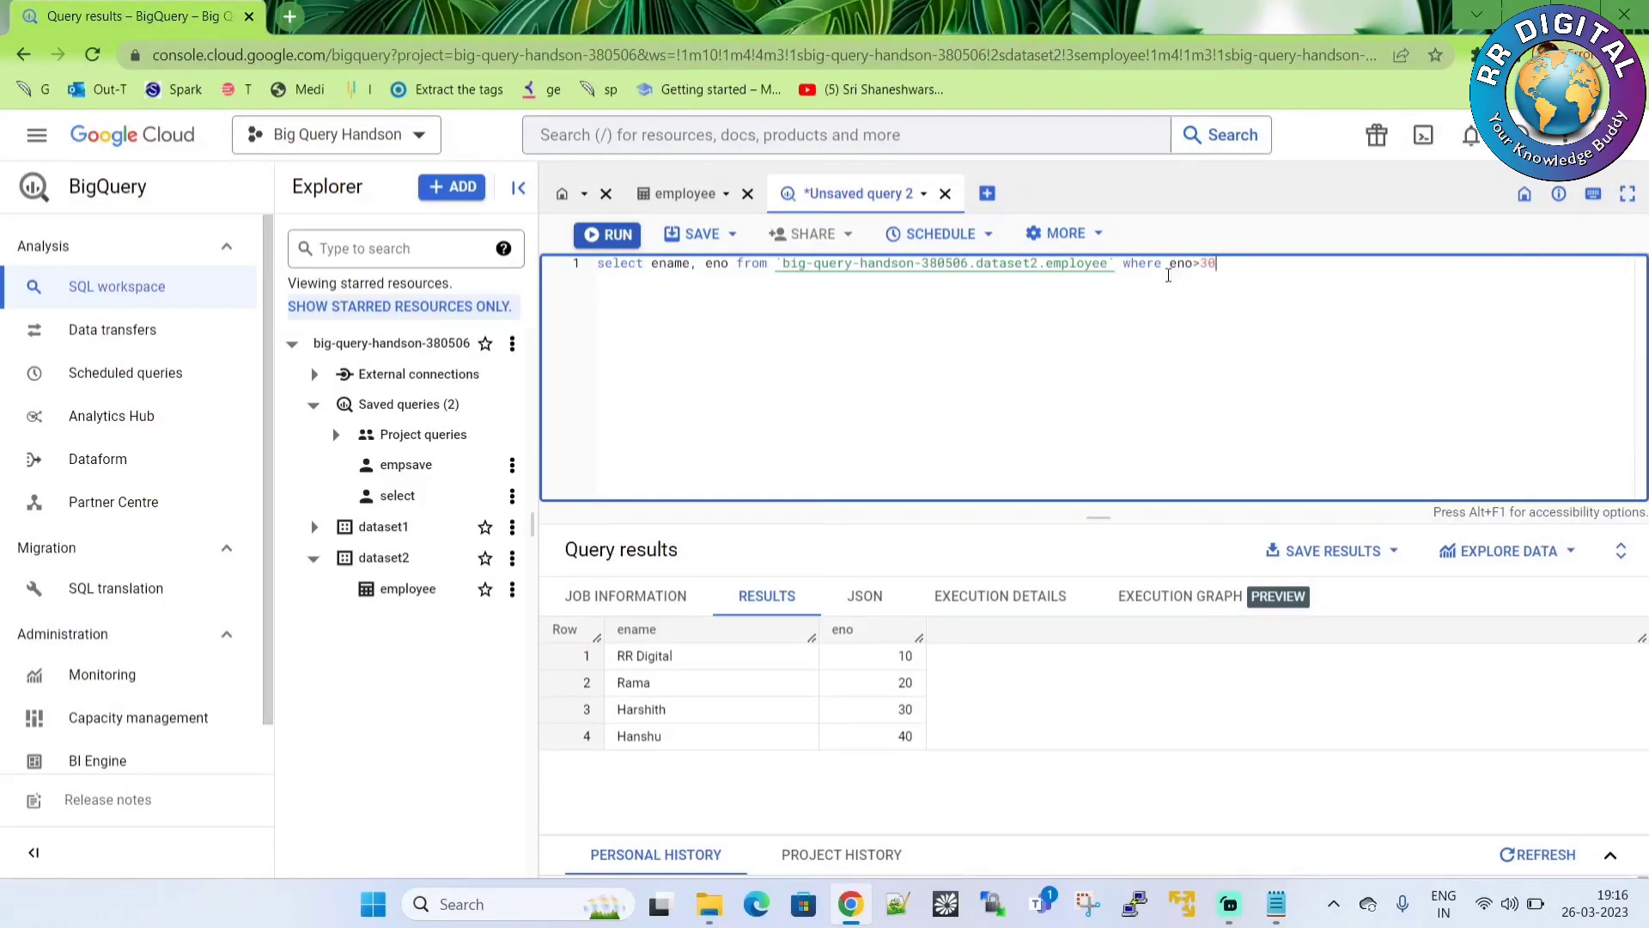
type(";")
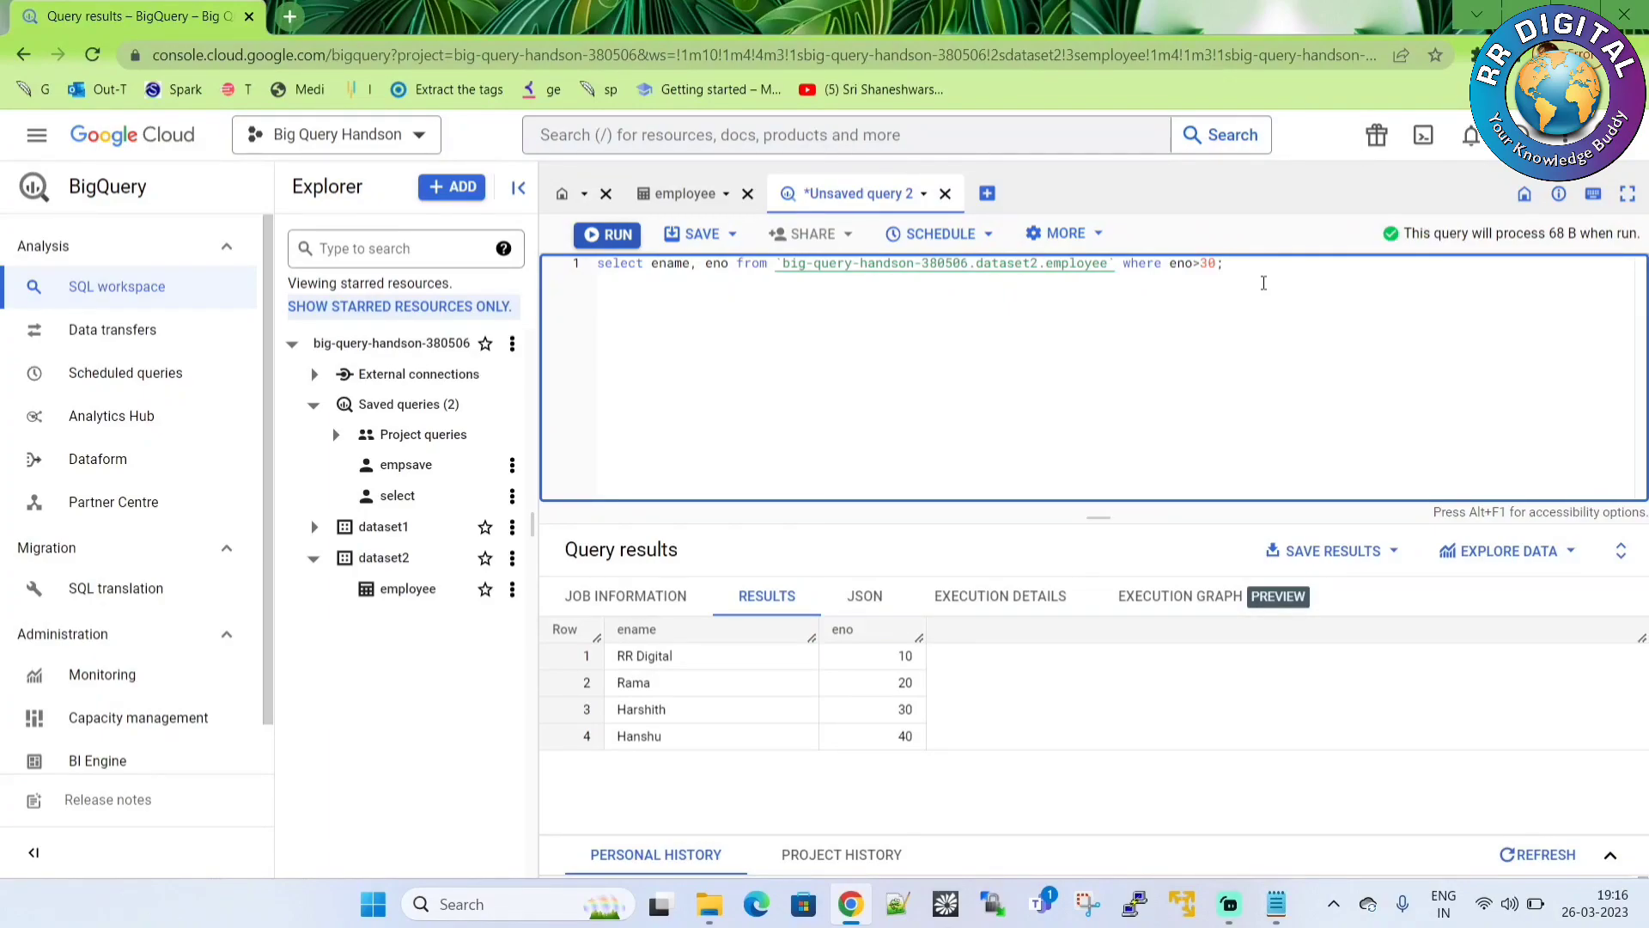
left_click(624, 240)
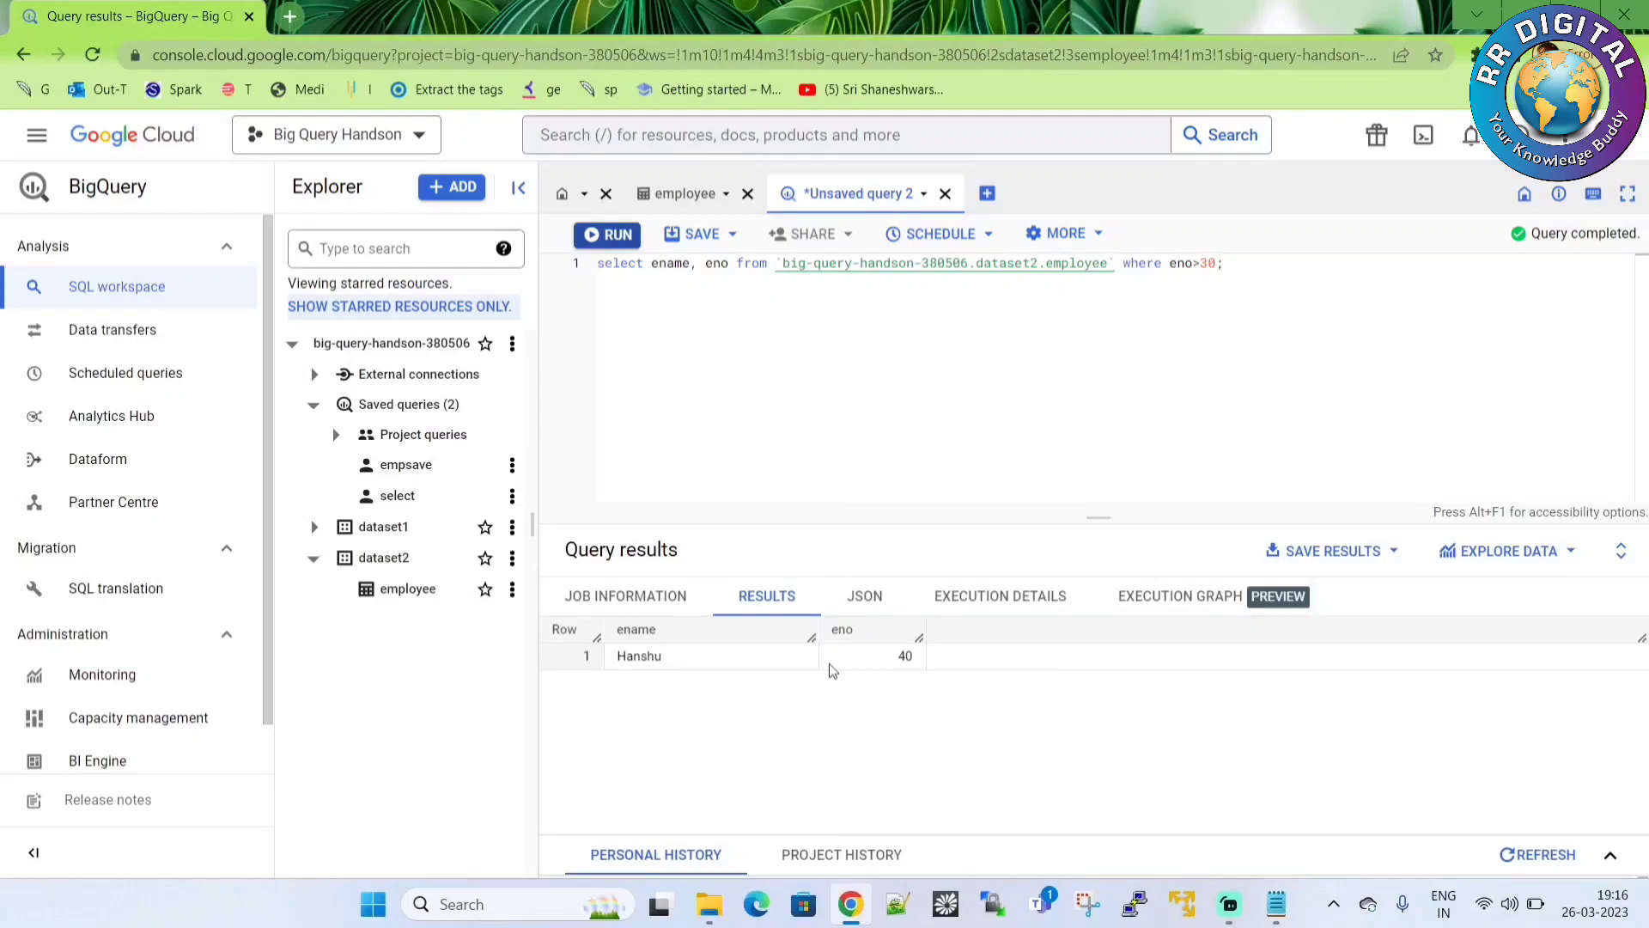
Step: Replace the WHERE clause of the employee query with "order by eno desc" and run it
left_click(1218, 264)
key("BackSpace")
key("BackSpace")
key("BackSpace")
key("BackSpace")
key("BackSpace")
key("BackSpace")
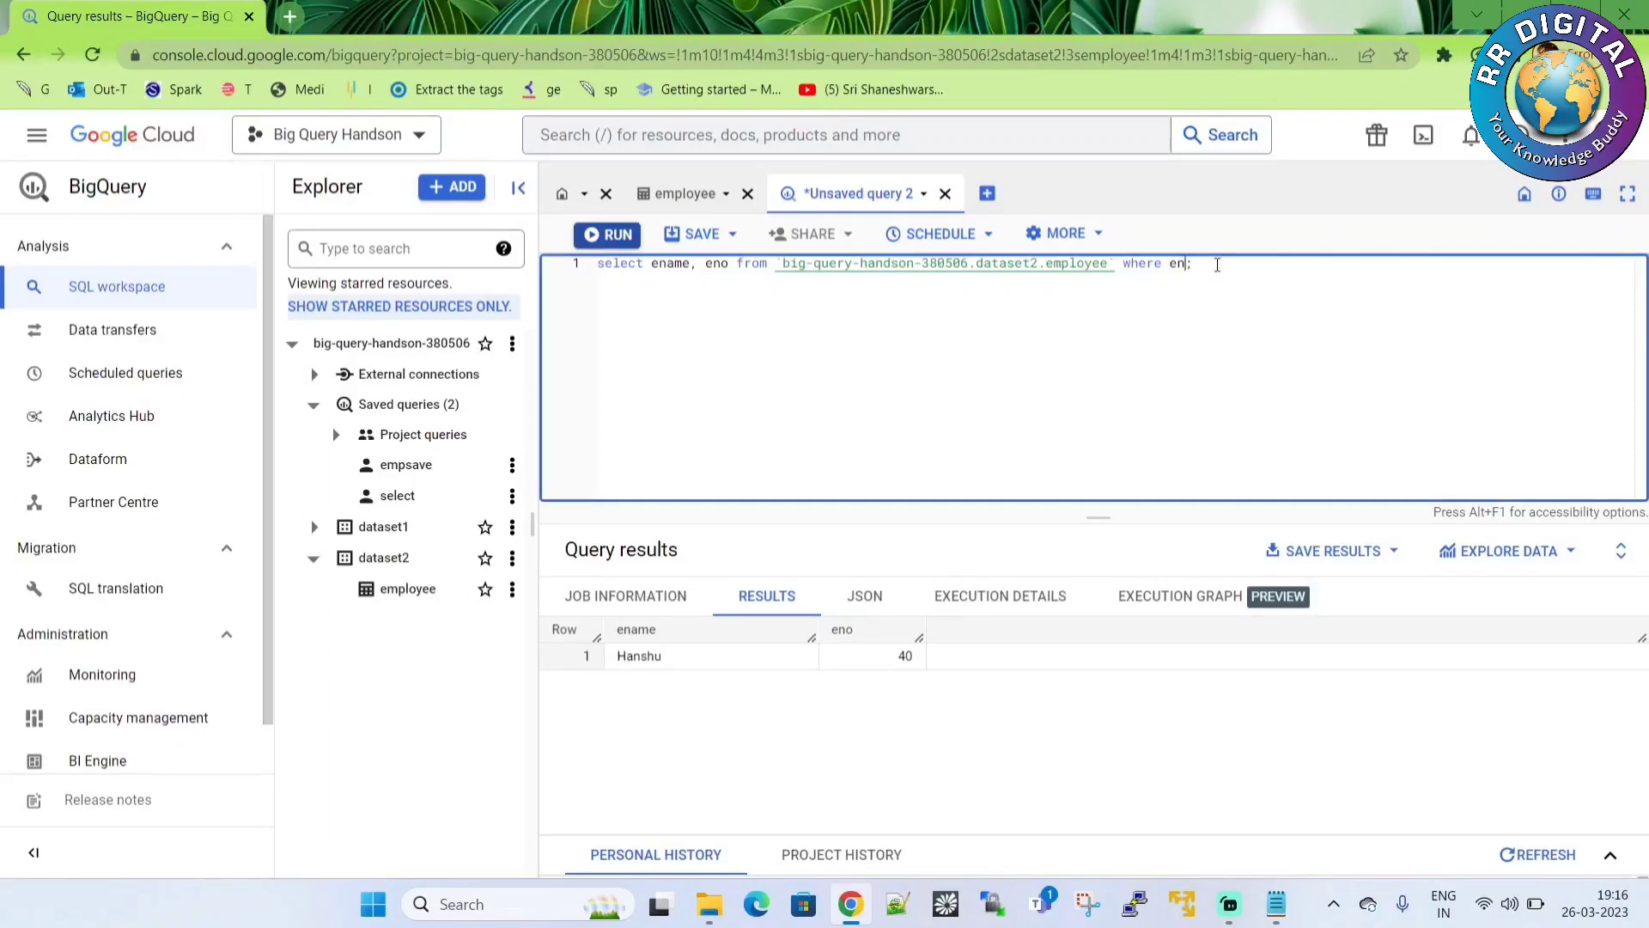
key("BackSpace")
key("BackSpace")
key("BackSpace")
key("BackSpace")
key("BackSpace")
key("BackSpace")
type("order by ")
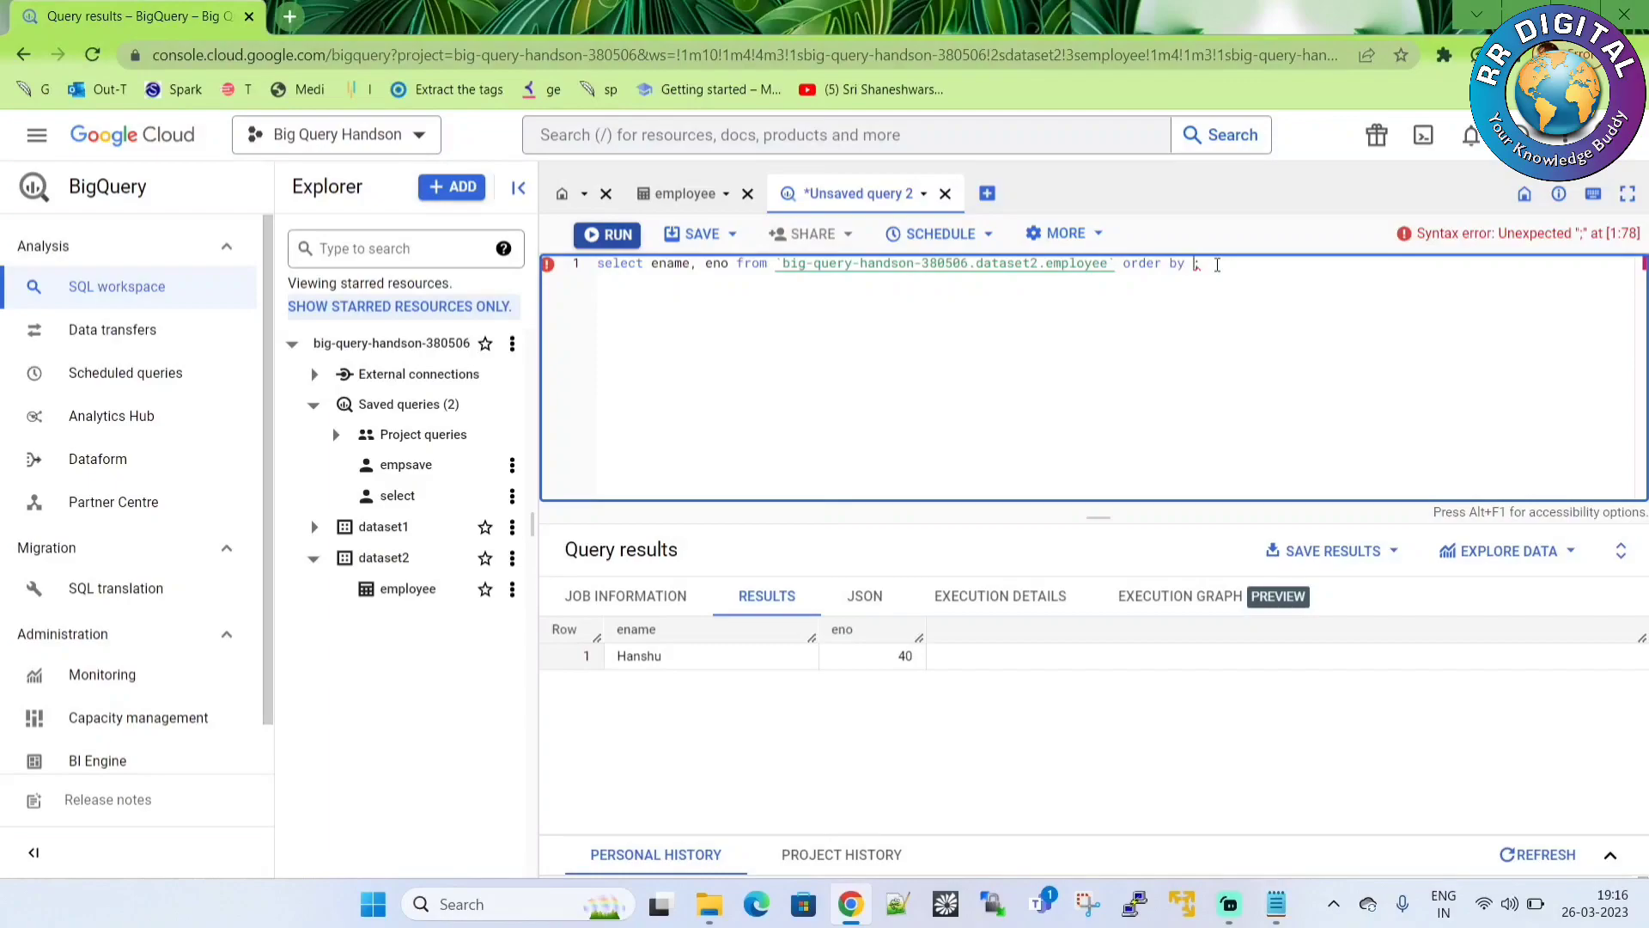
type("eno a")
key("BackSpace")
type("desc")
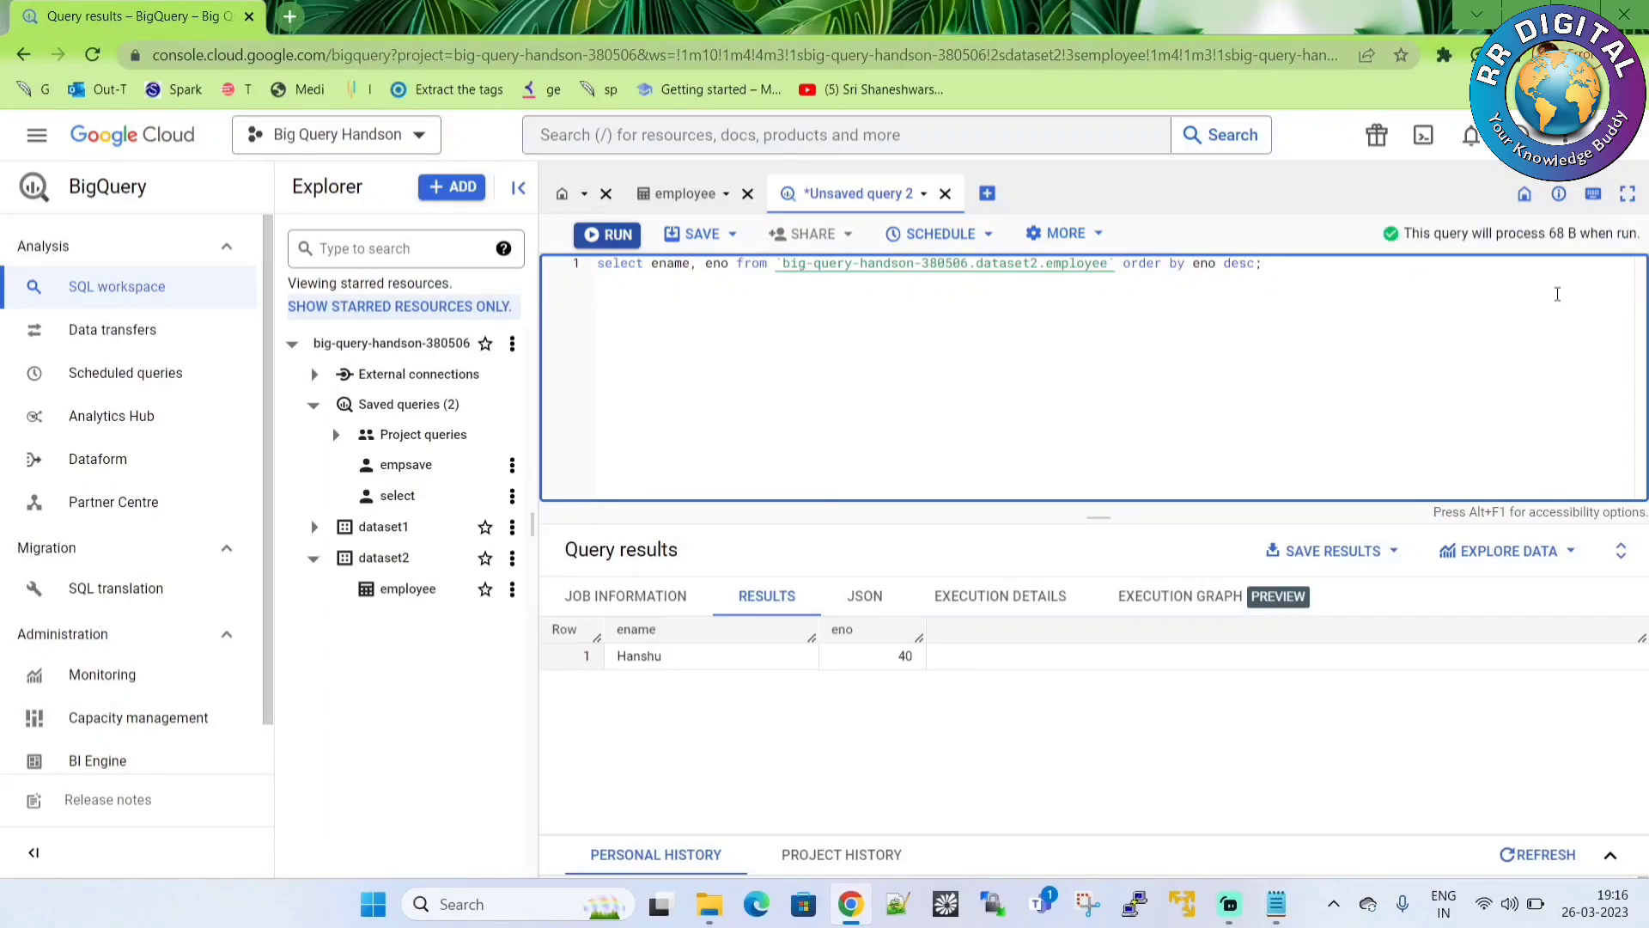
left_click(611, 233)
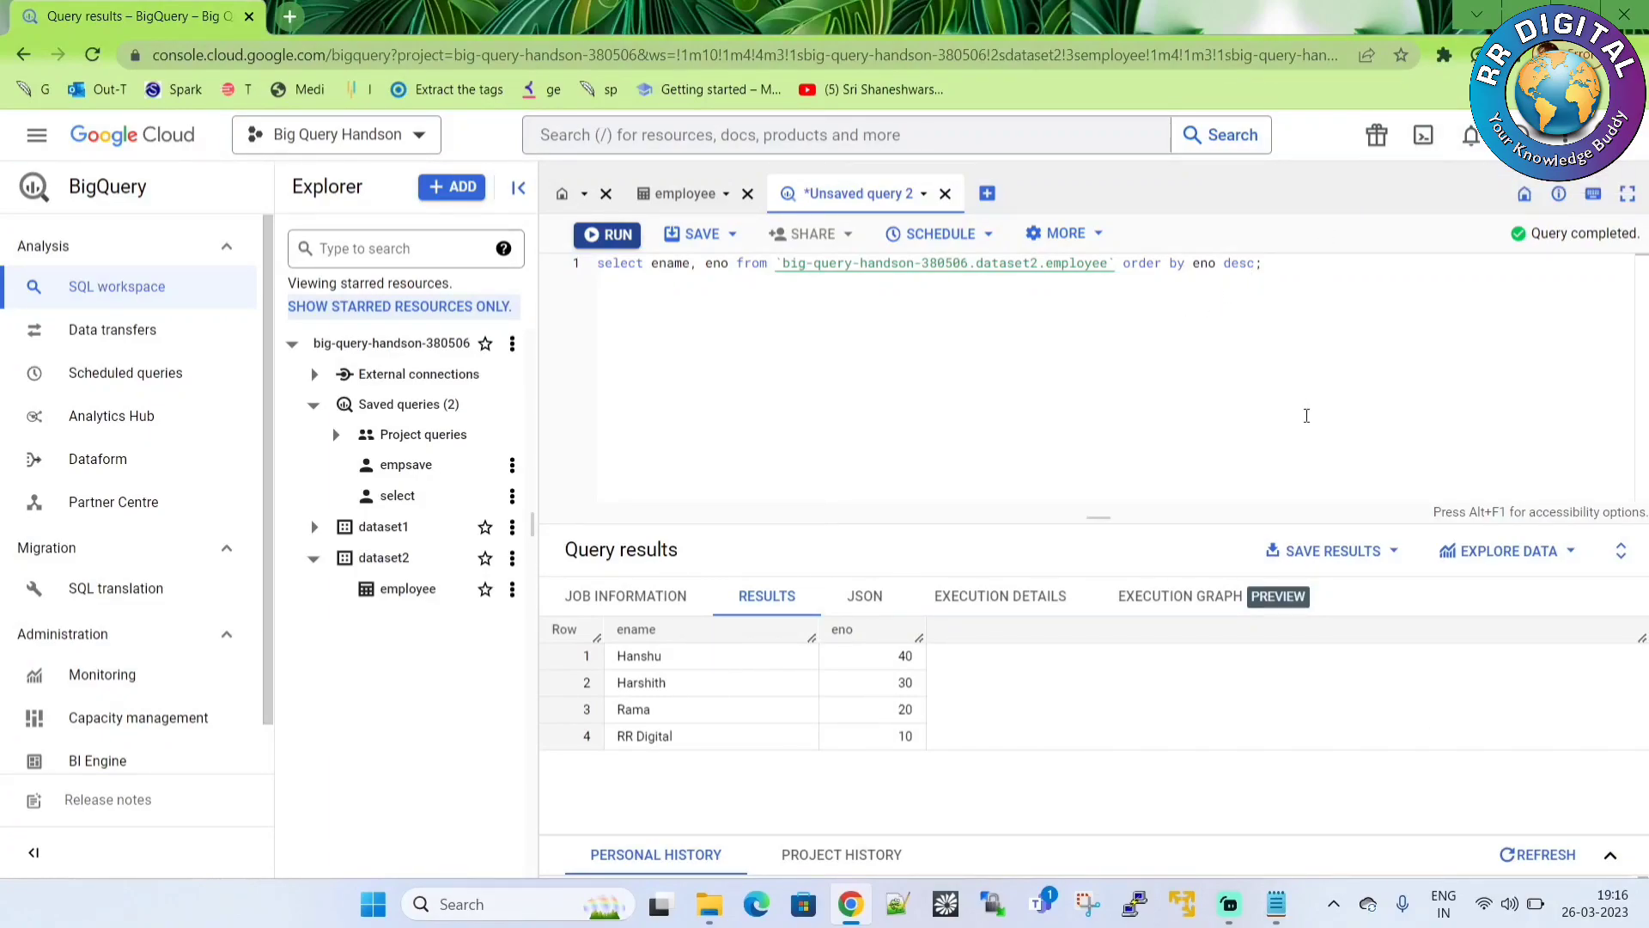
Step: Export the query results as a CSV file to Google Drive and open the exported file
left_click(1368, 565)
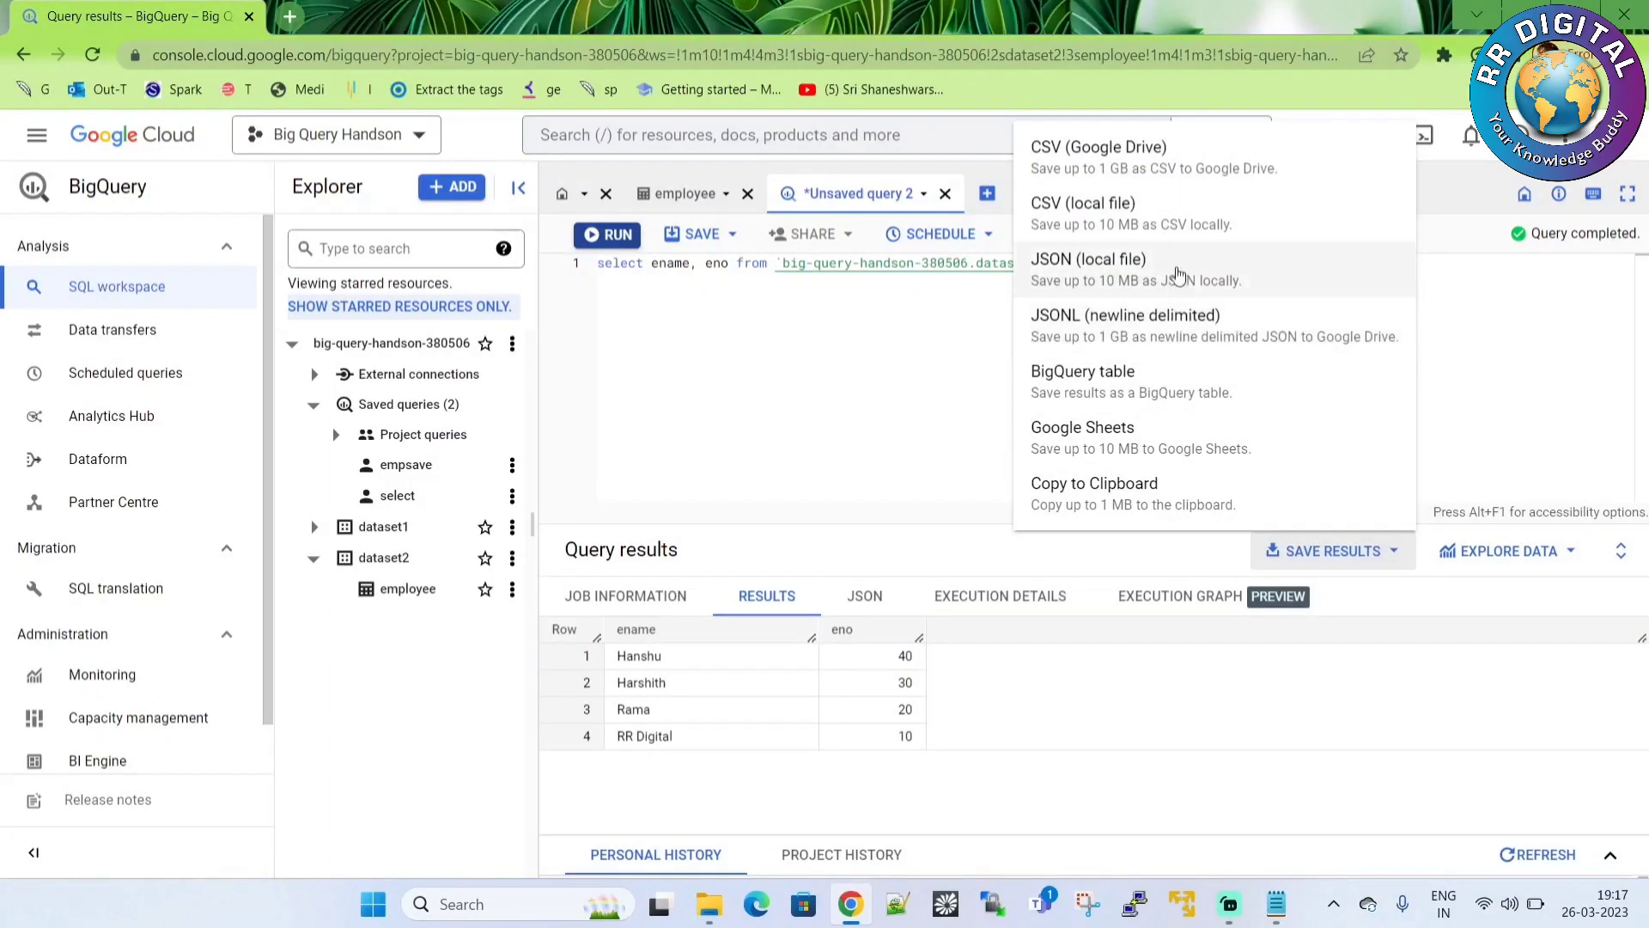
left_click(1170, 163)
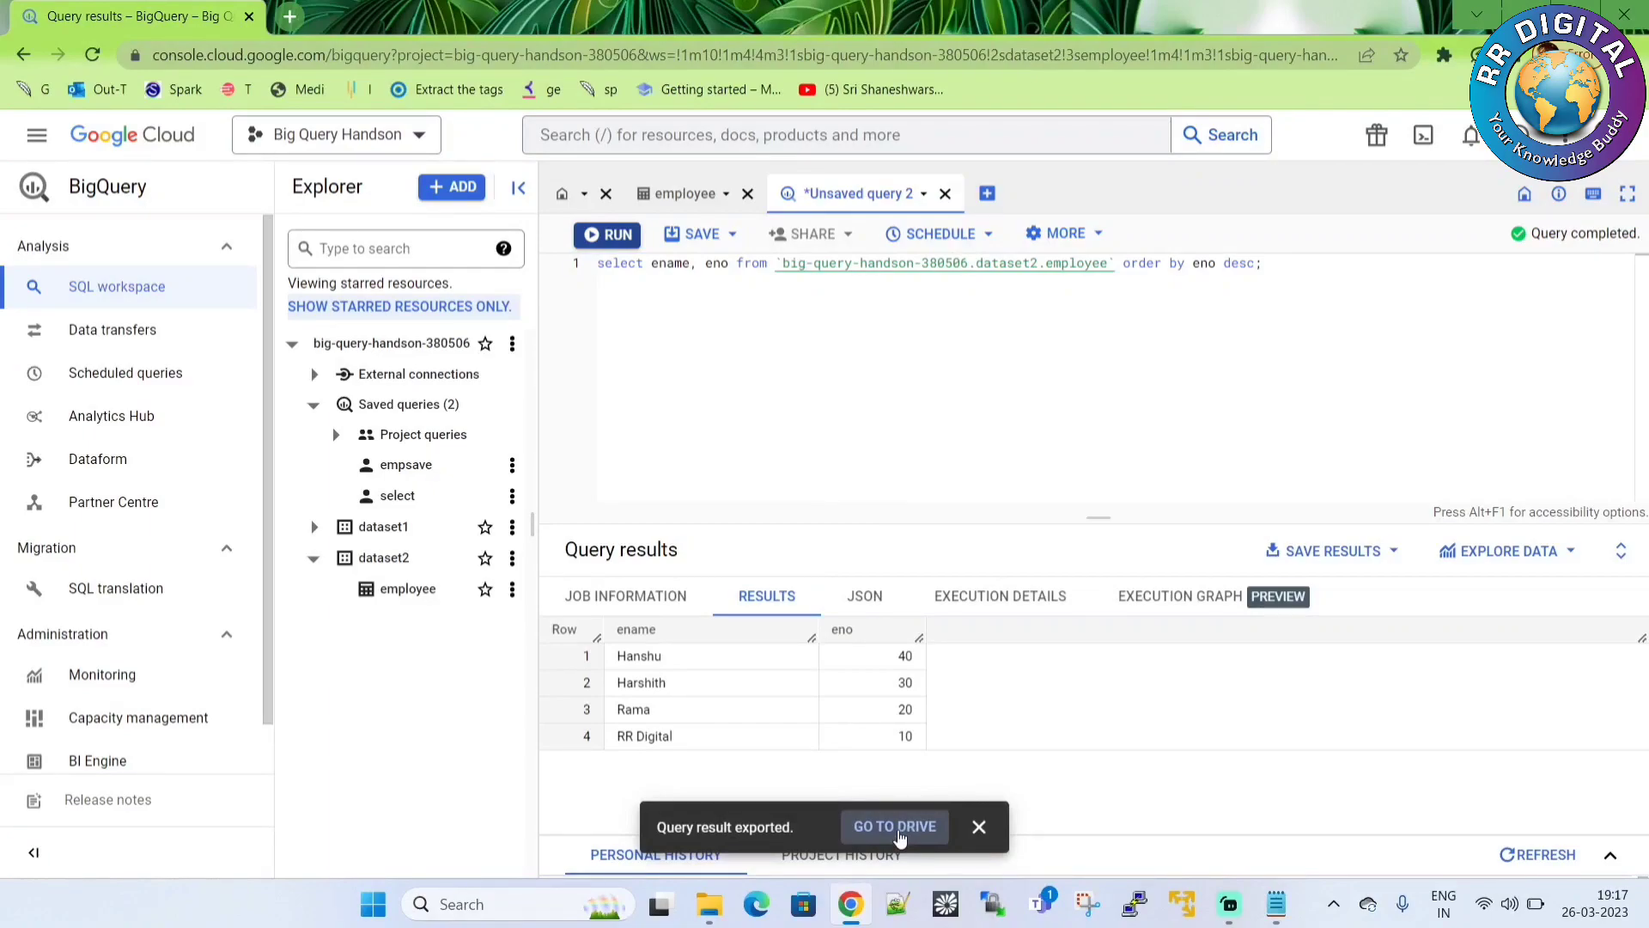
left_click(895, 827)
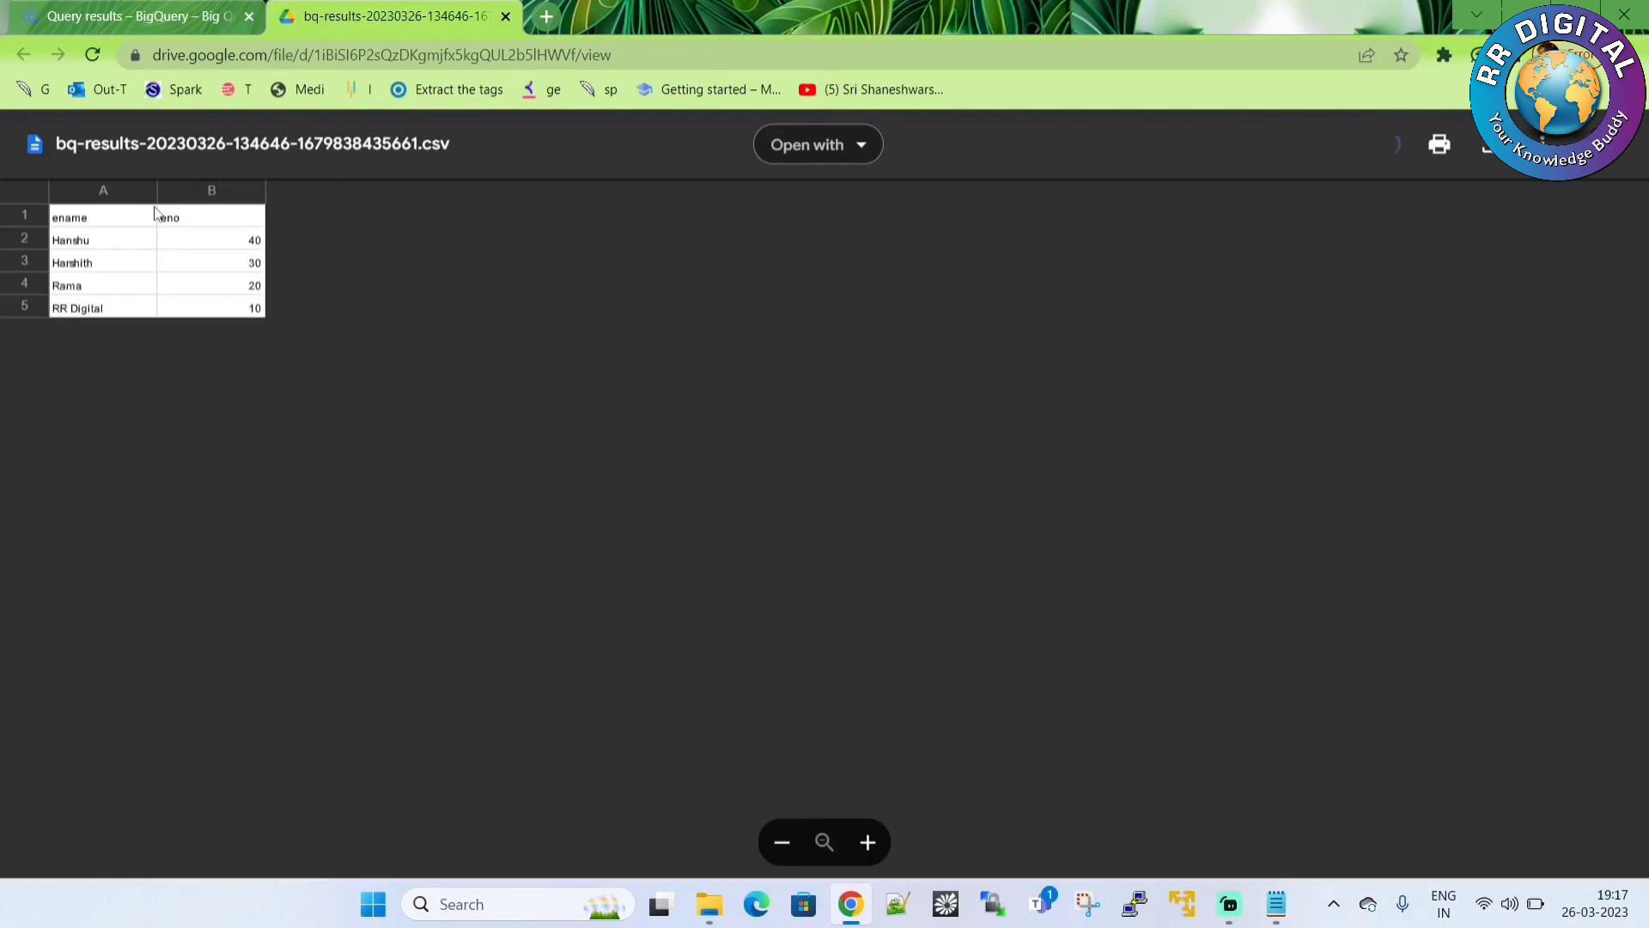
Step: Return to the BigQuery query and export its results to a new BigQuery table named backup-emp in dataset2
left_click(170, 15)
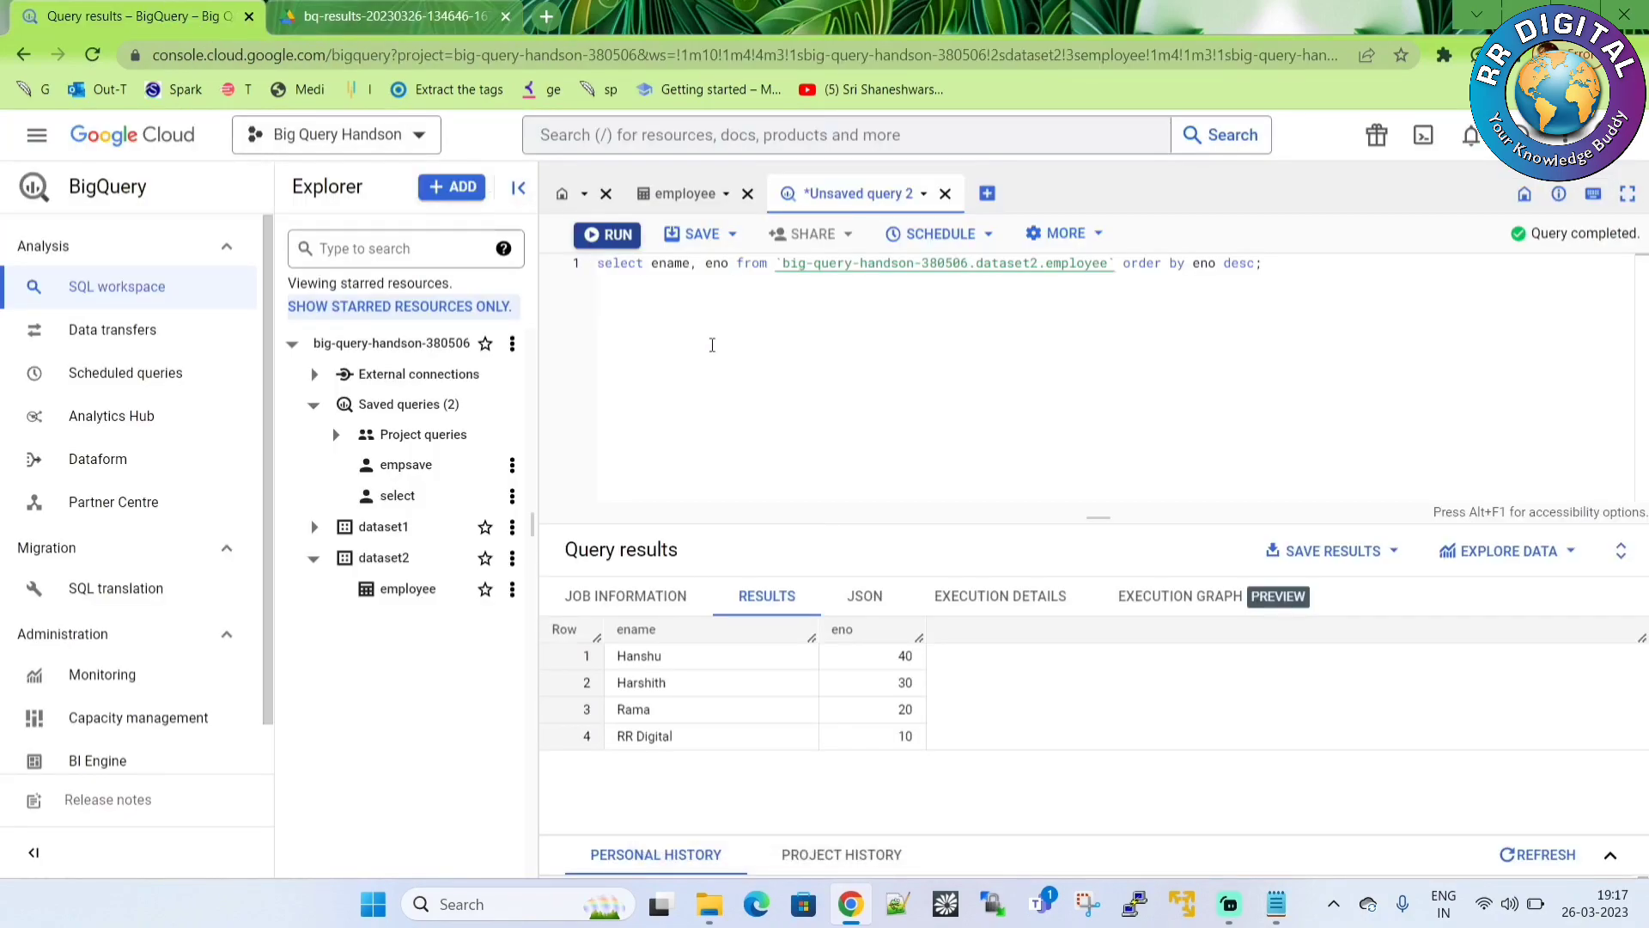
left_click(1336, 550)
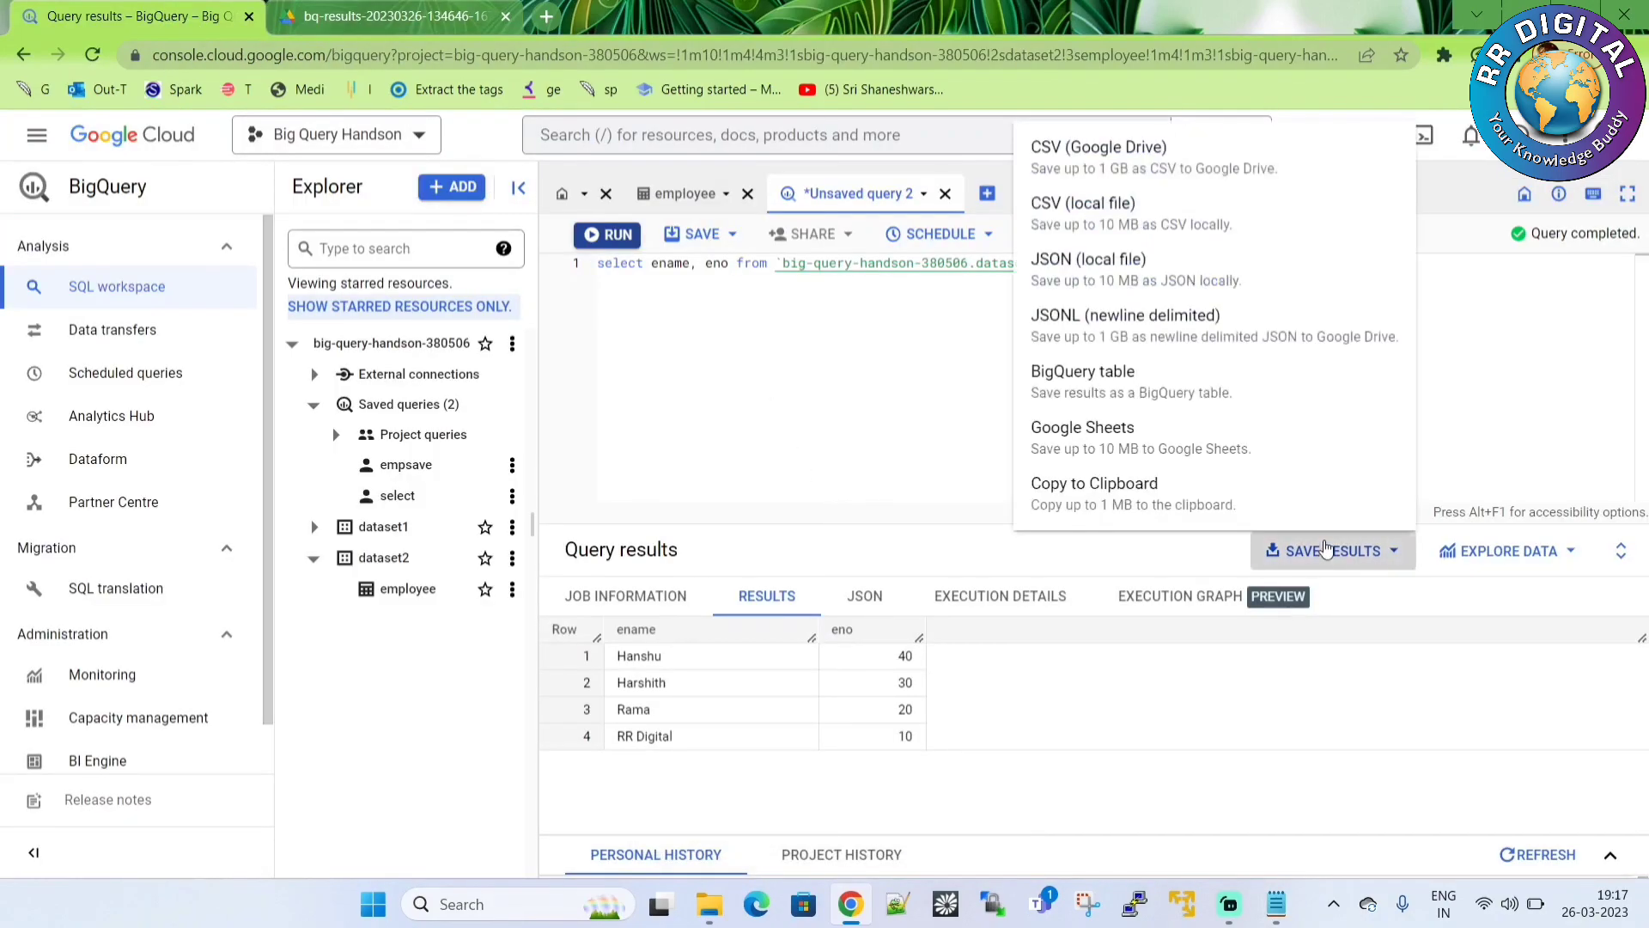
left_click(1119, 393)
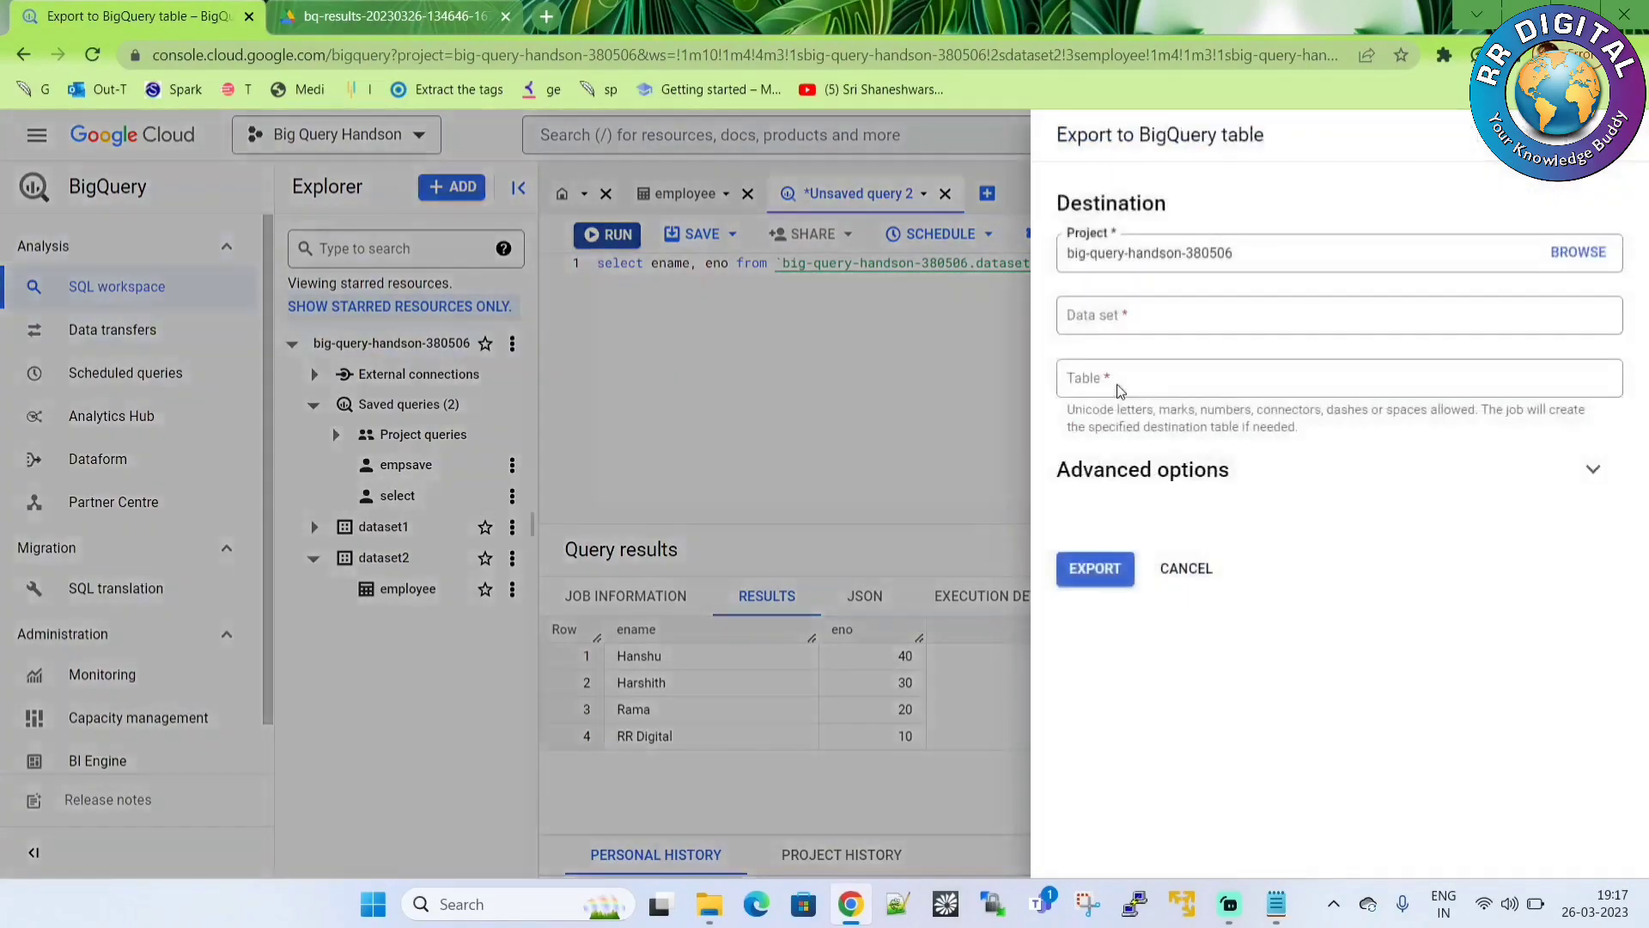
left_click(1129, 316)
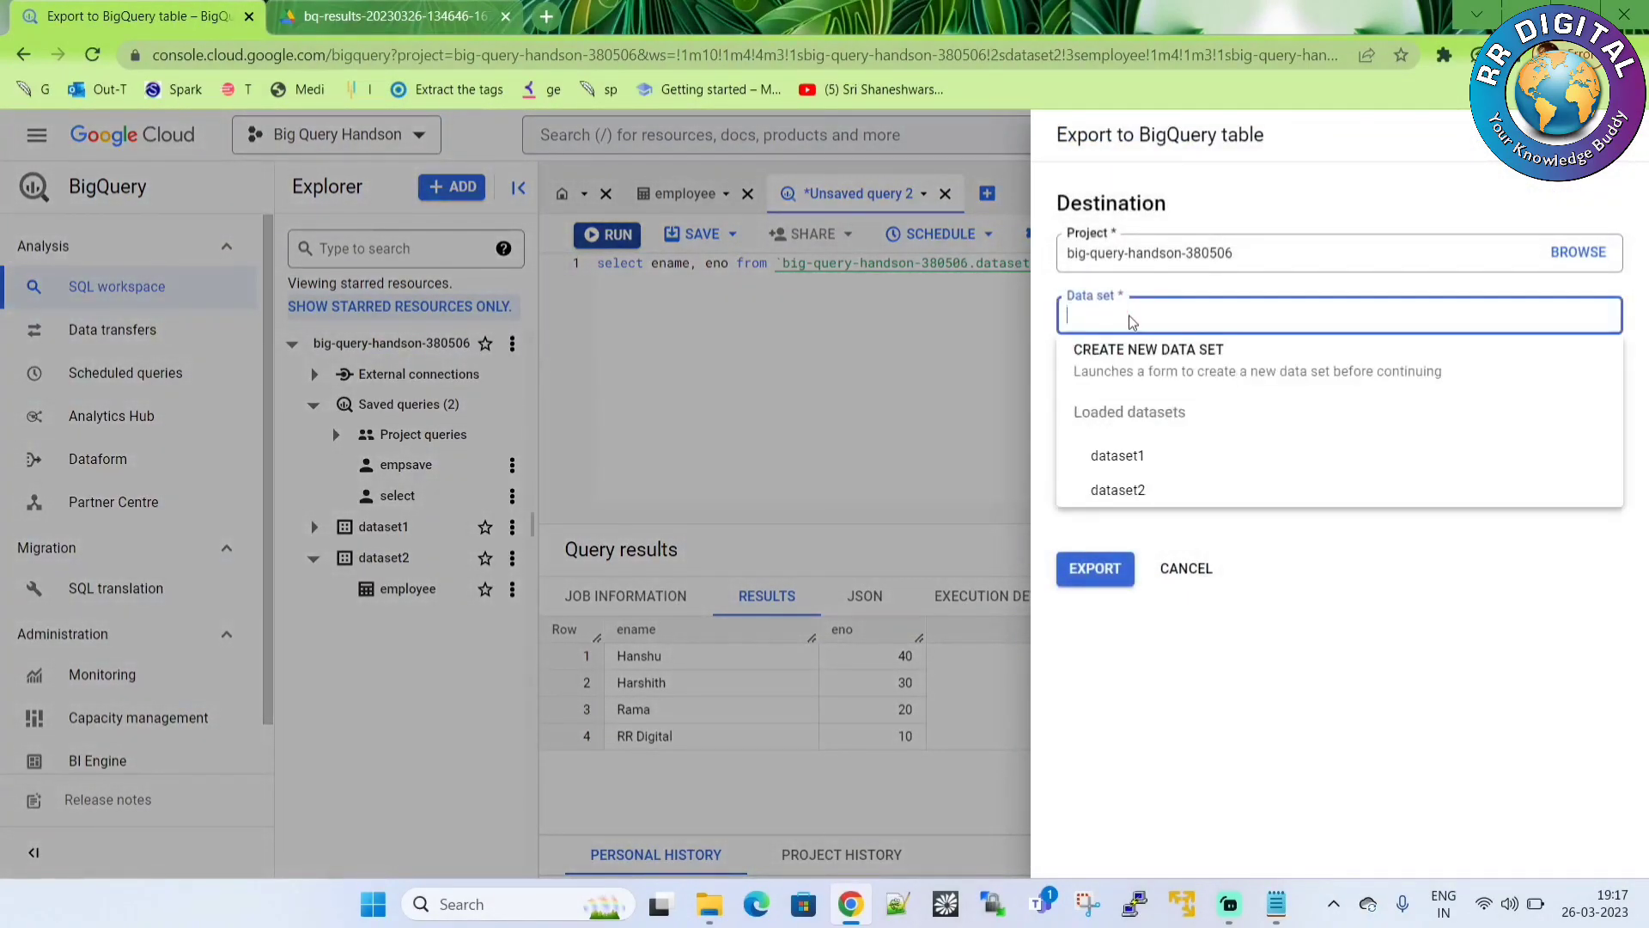
left_click(1138, 490)
left_click(1136, 382)
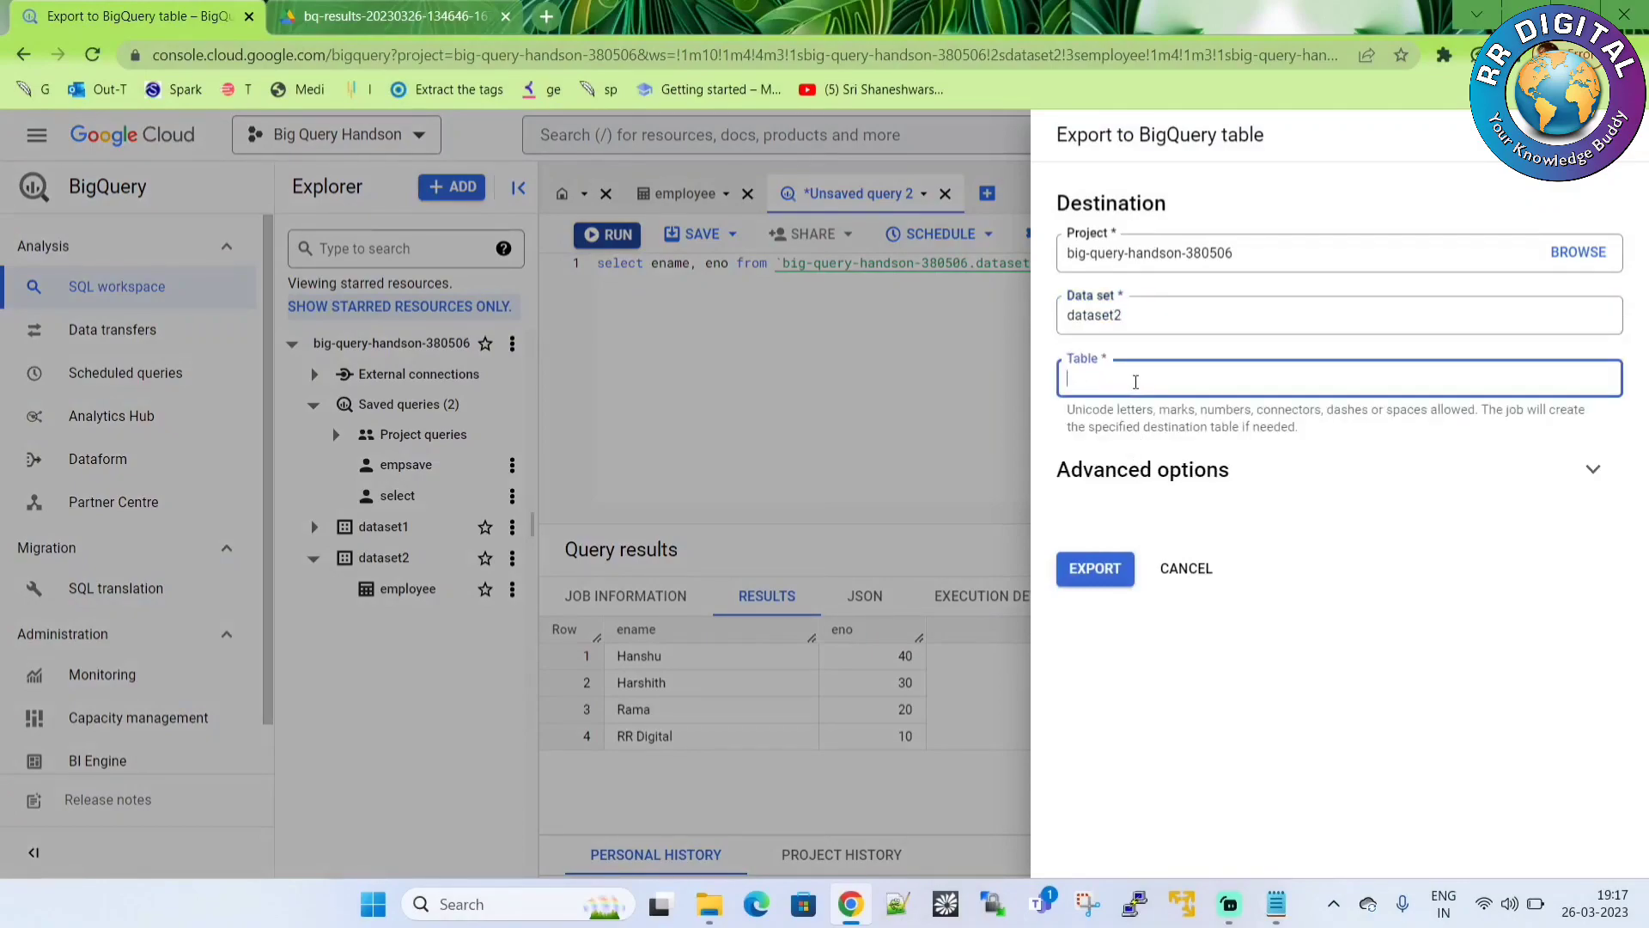
type("backup-emp")
left_click(1106, 570)
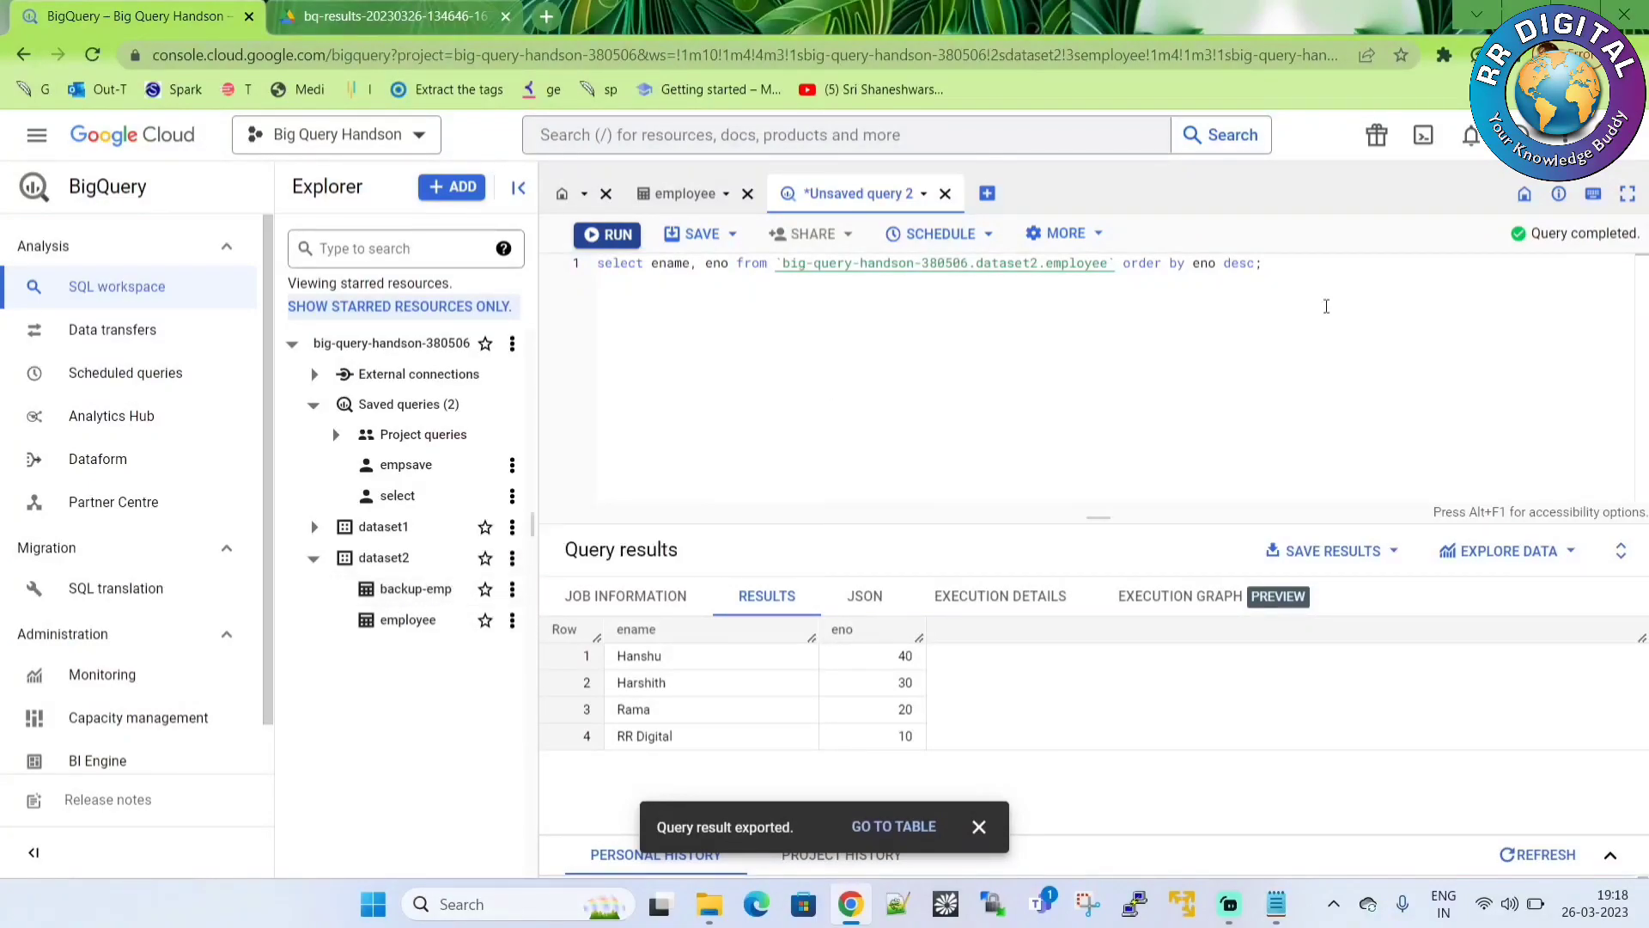
Step: Add a second query, "select *from `big-query-handson-380506.dataset2.backup-emp`;", below the first one and run only that statement
left_click(1318, 267)
key("Return")
key("Return")
type("select ")
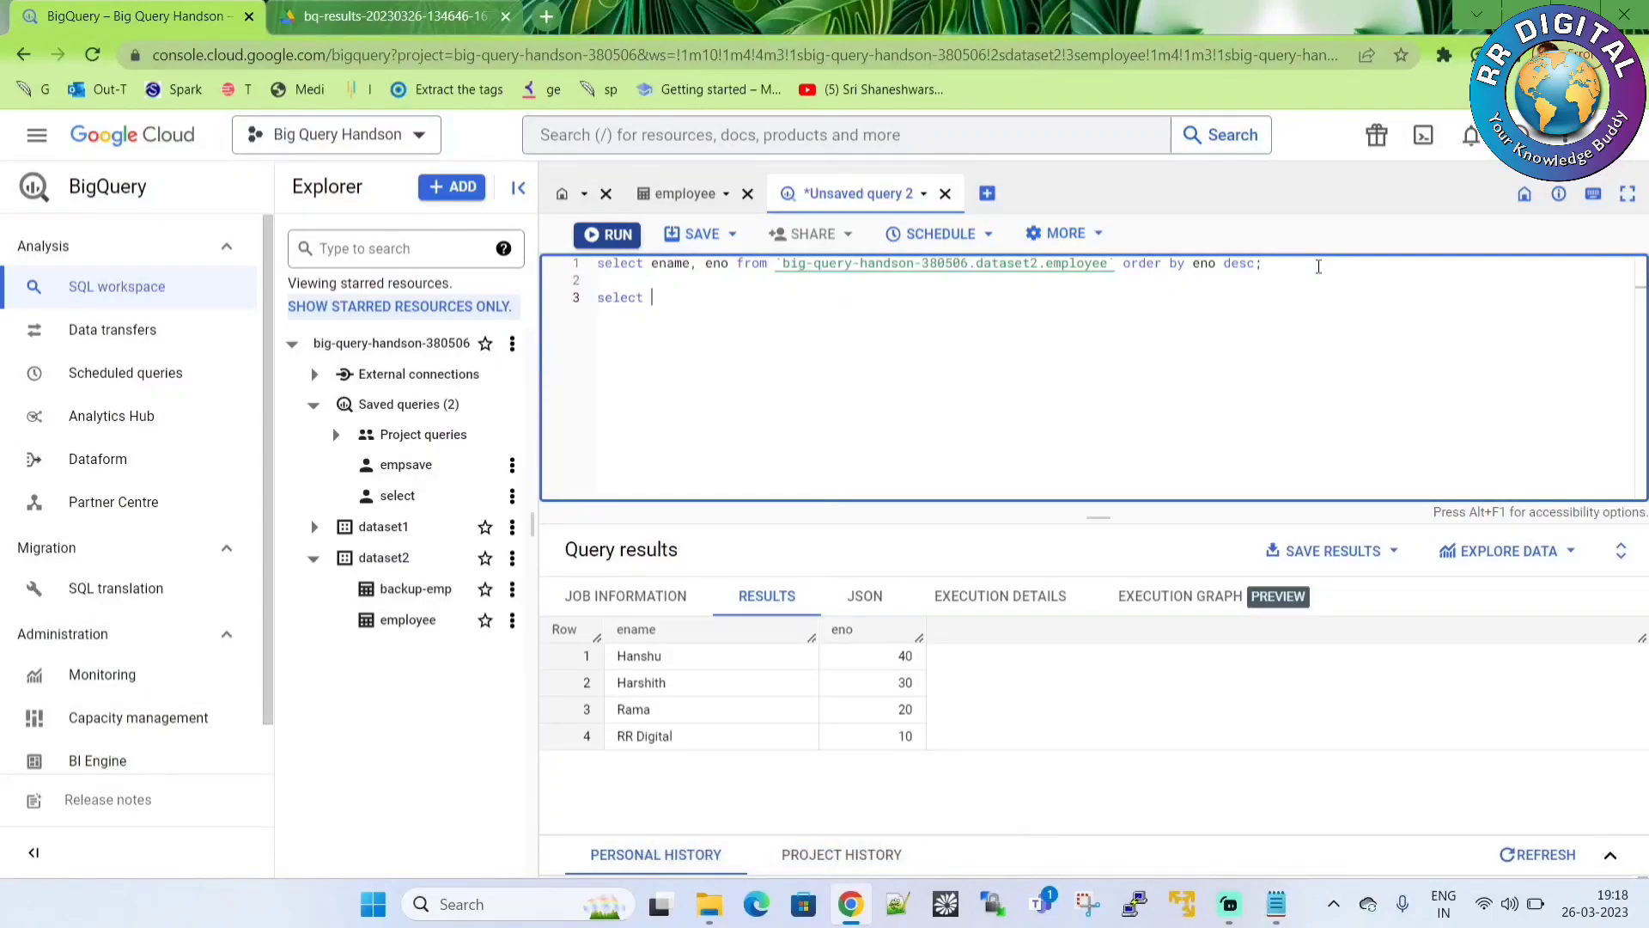
type("*from big")
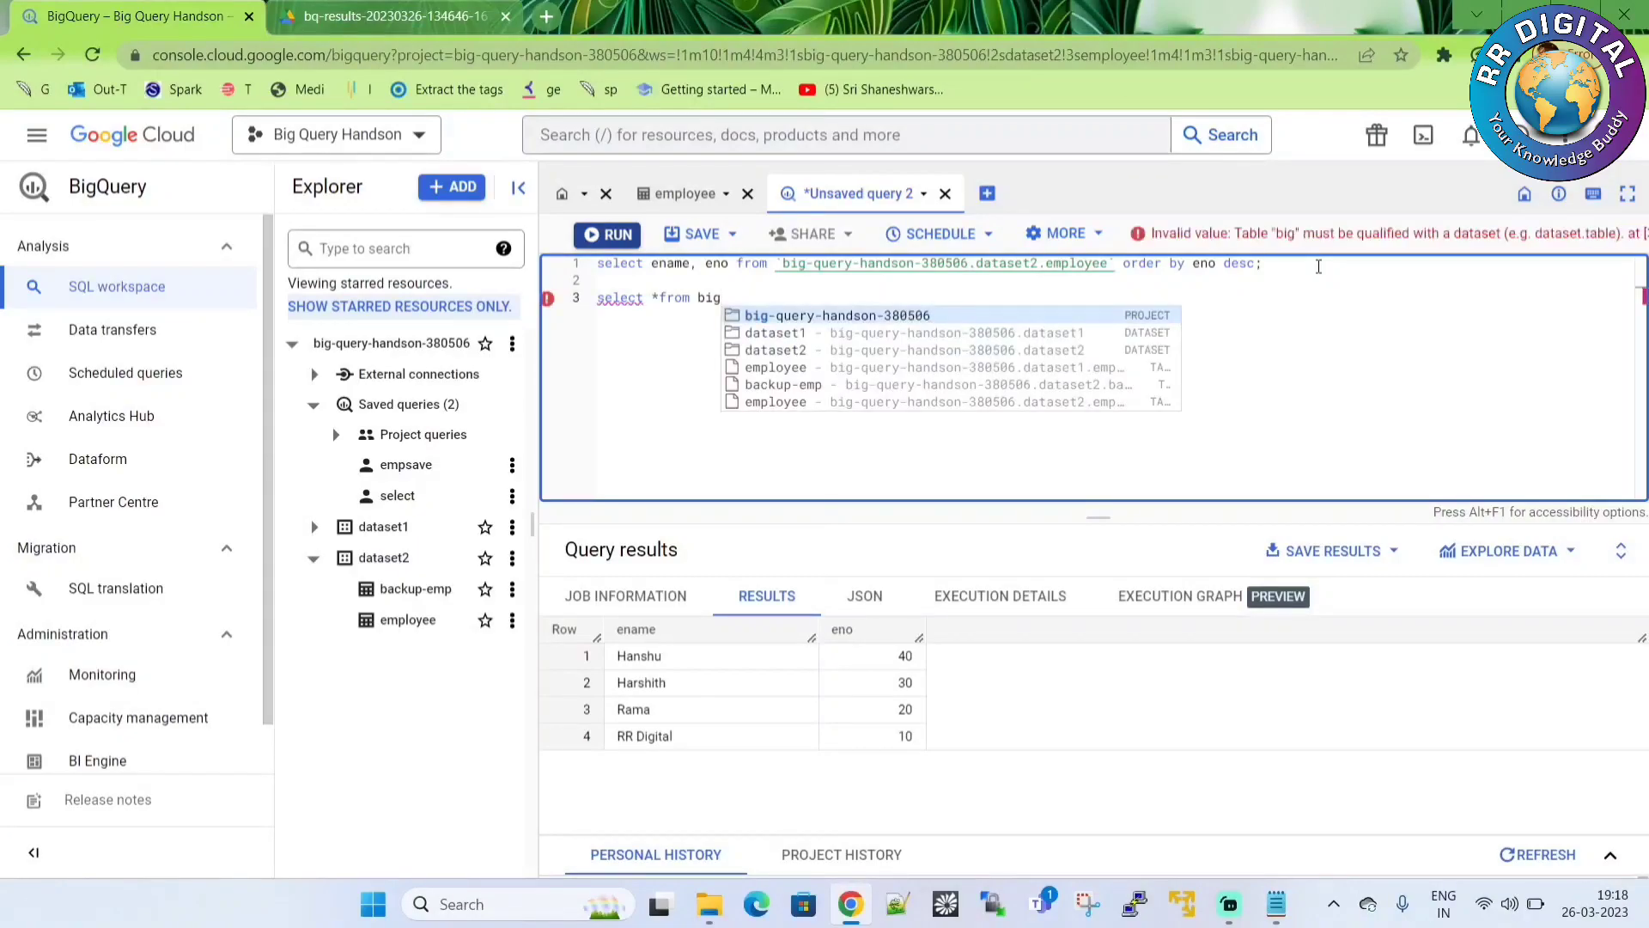
key("Return")
type("data")
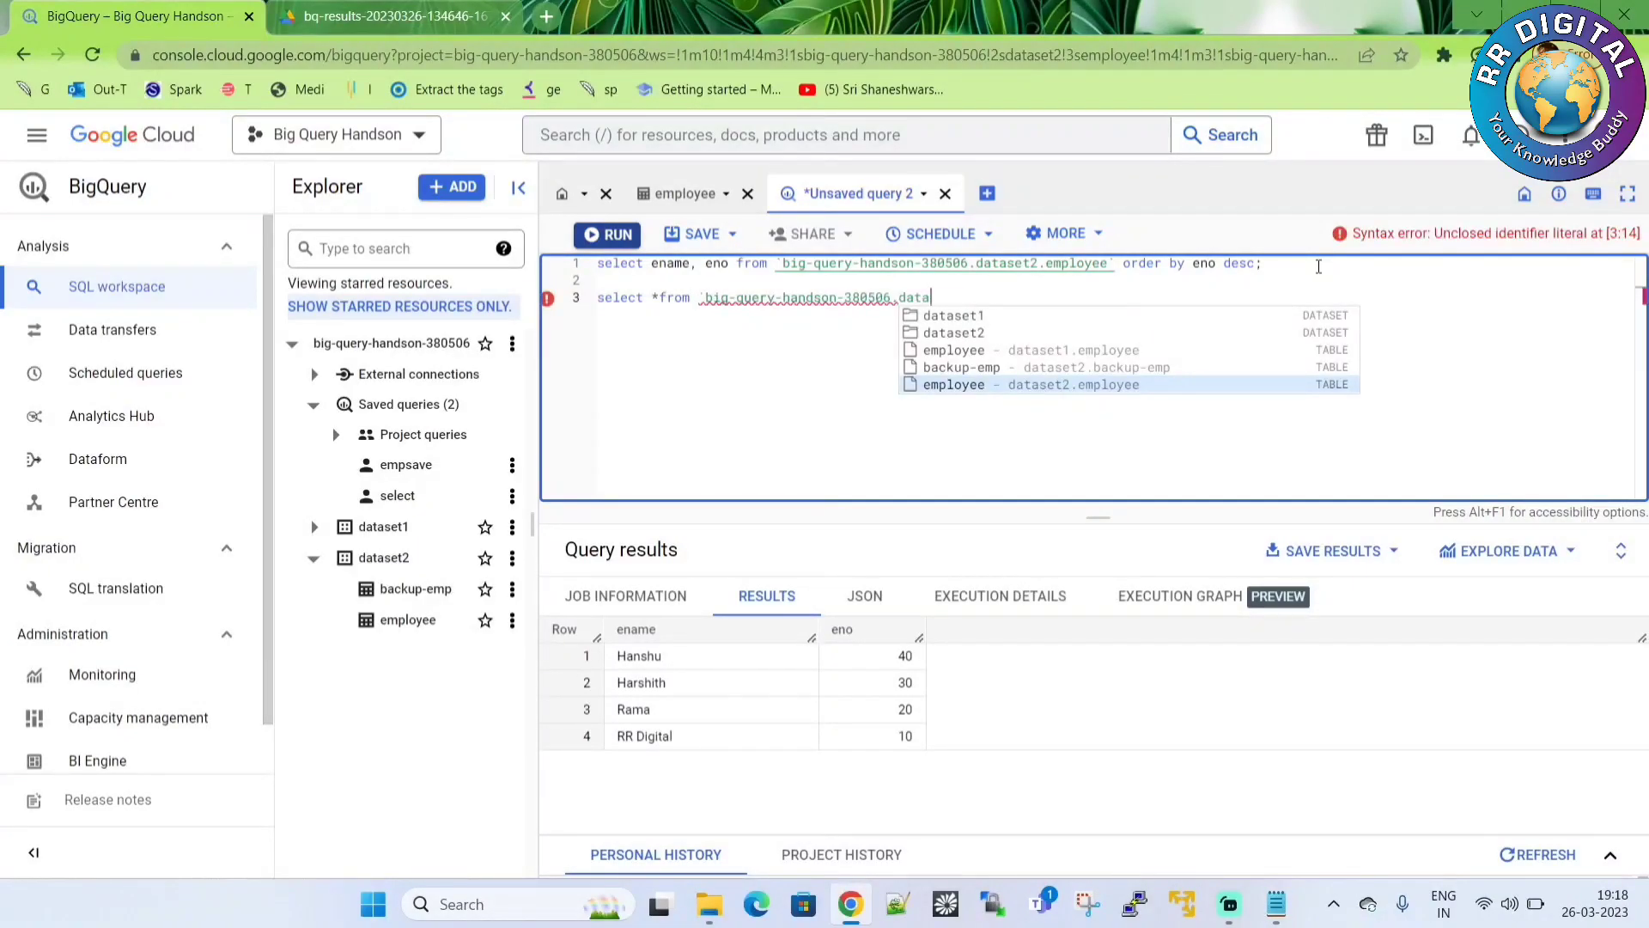
left_click(1001, 332)
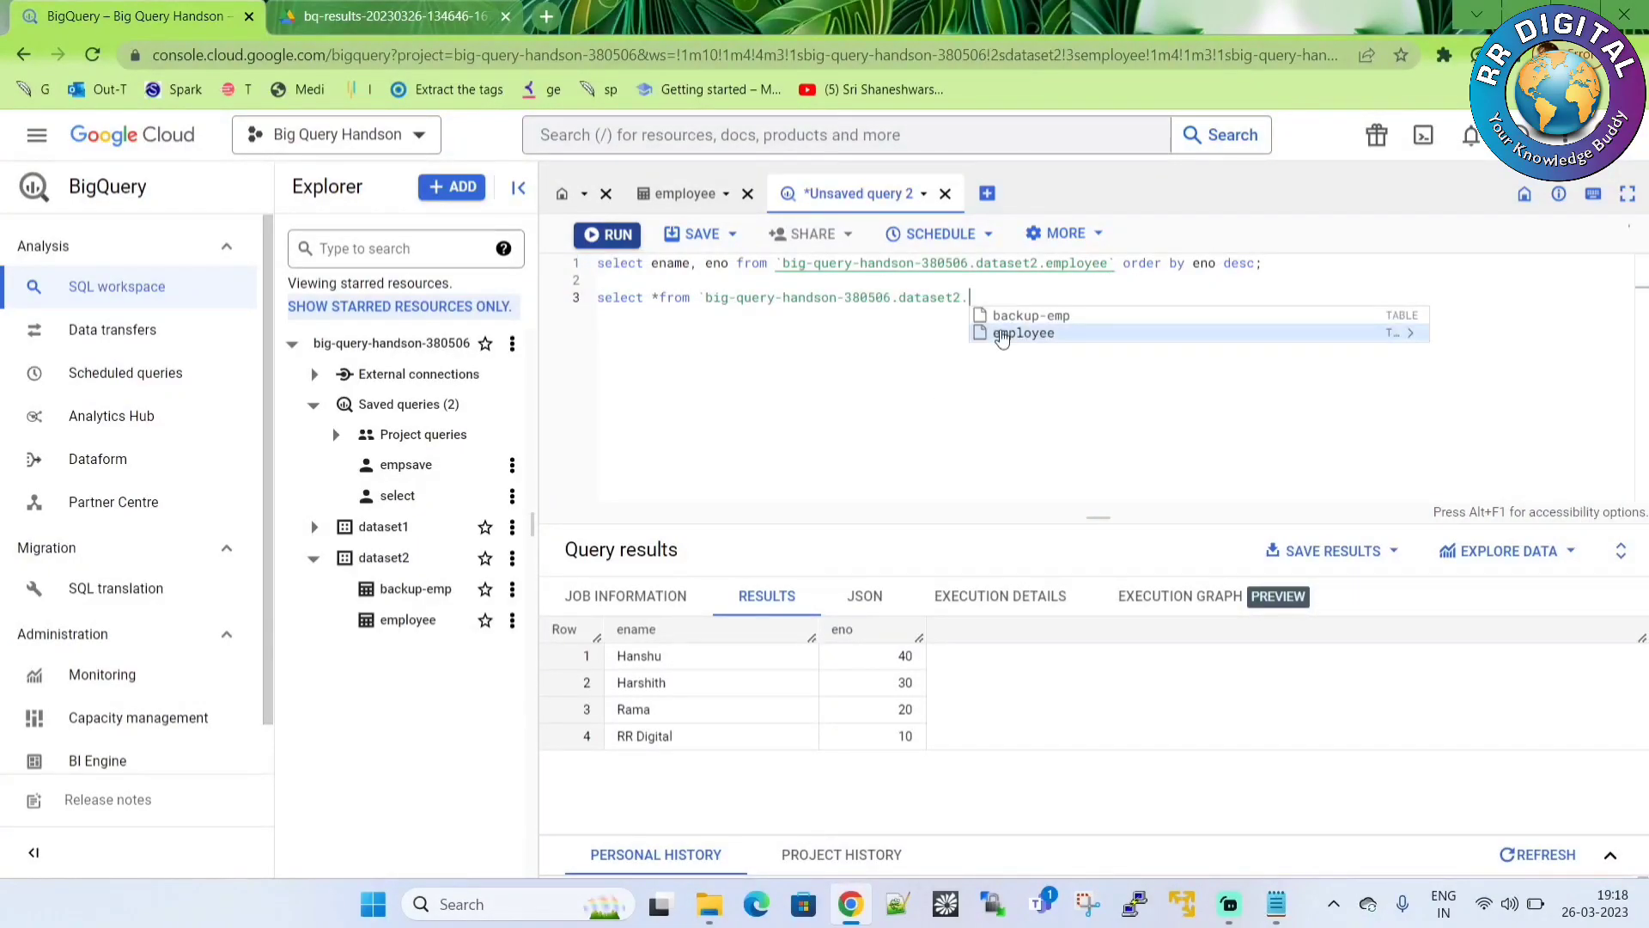
type("back")
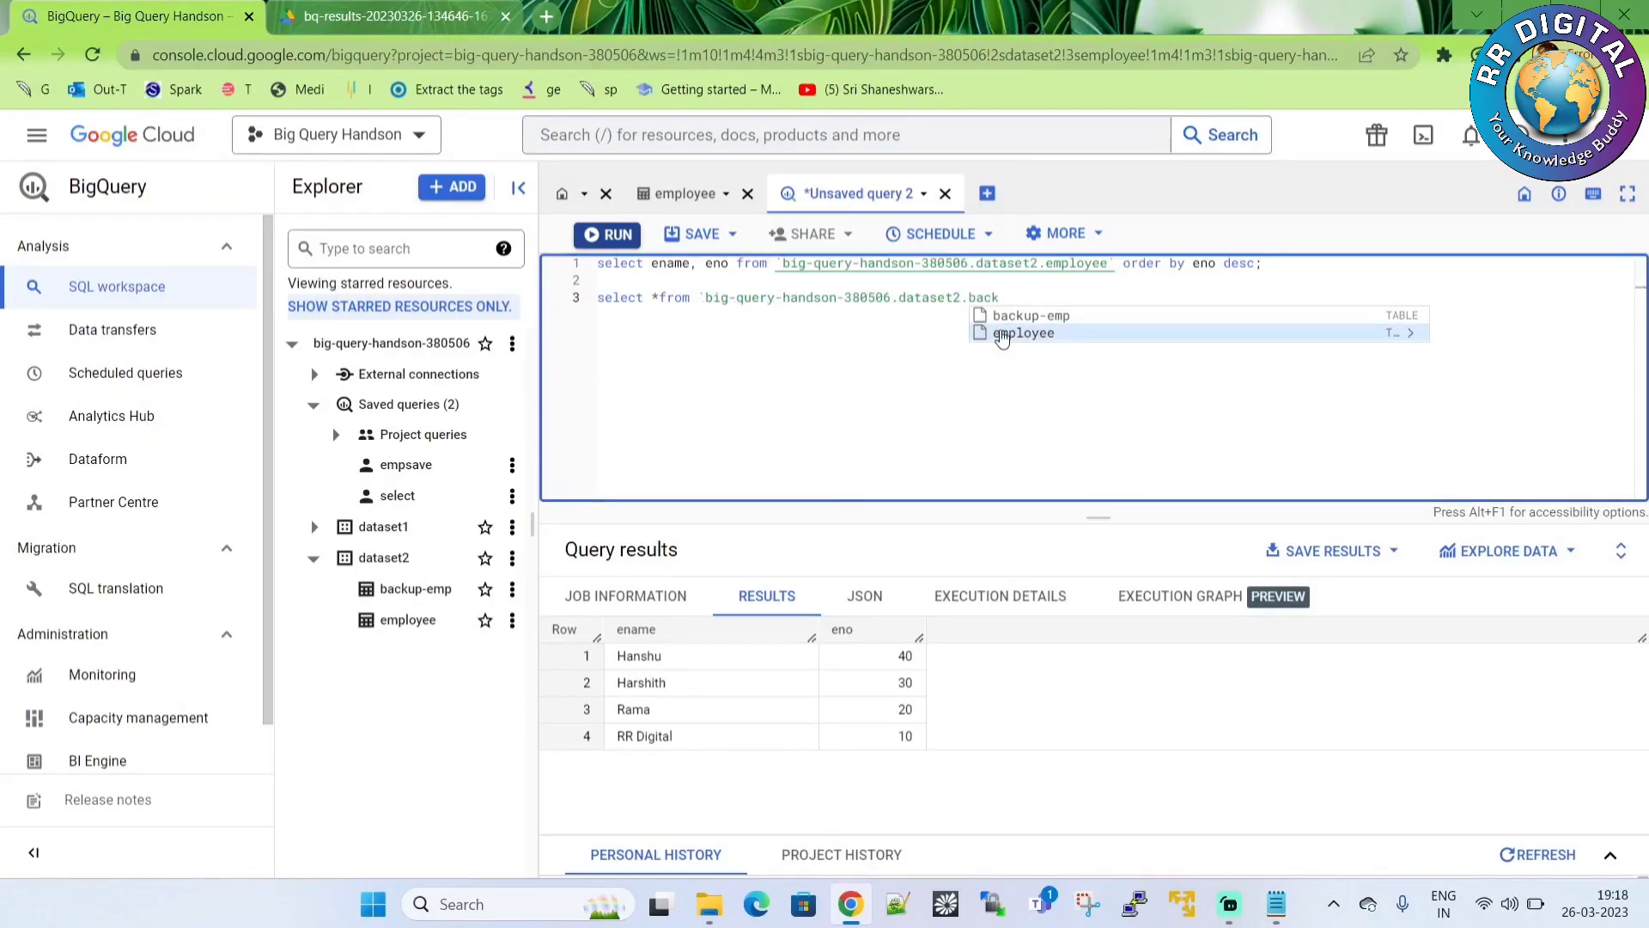
key("Return")
type(";")
left_click_drag(1062, 297, 599, 298)
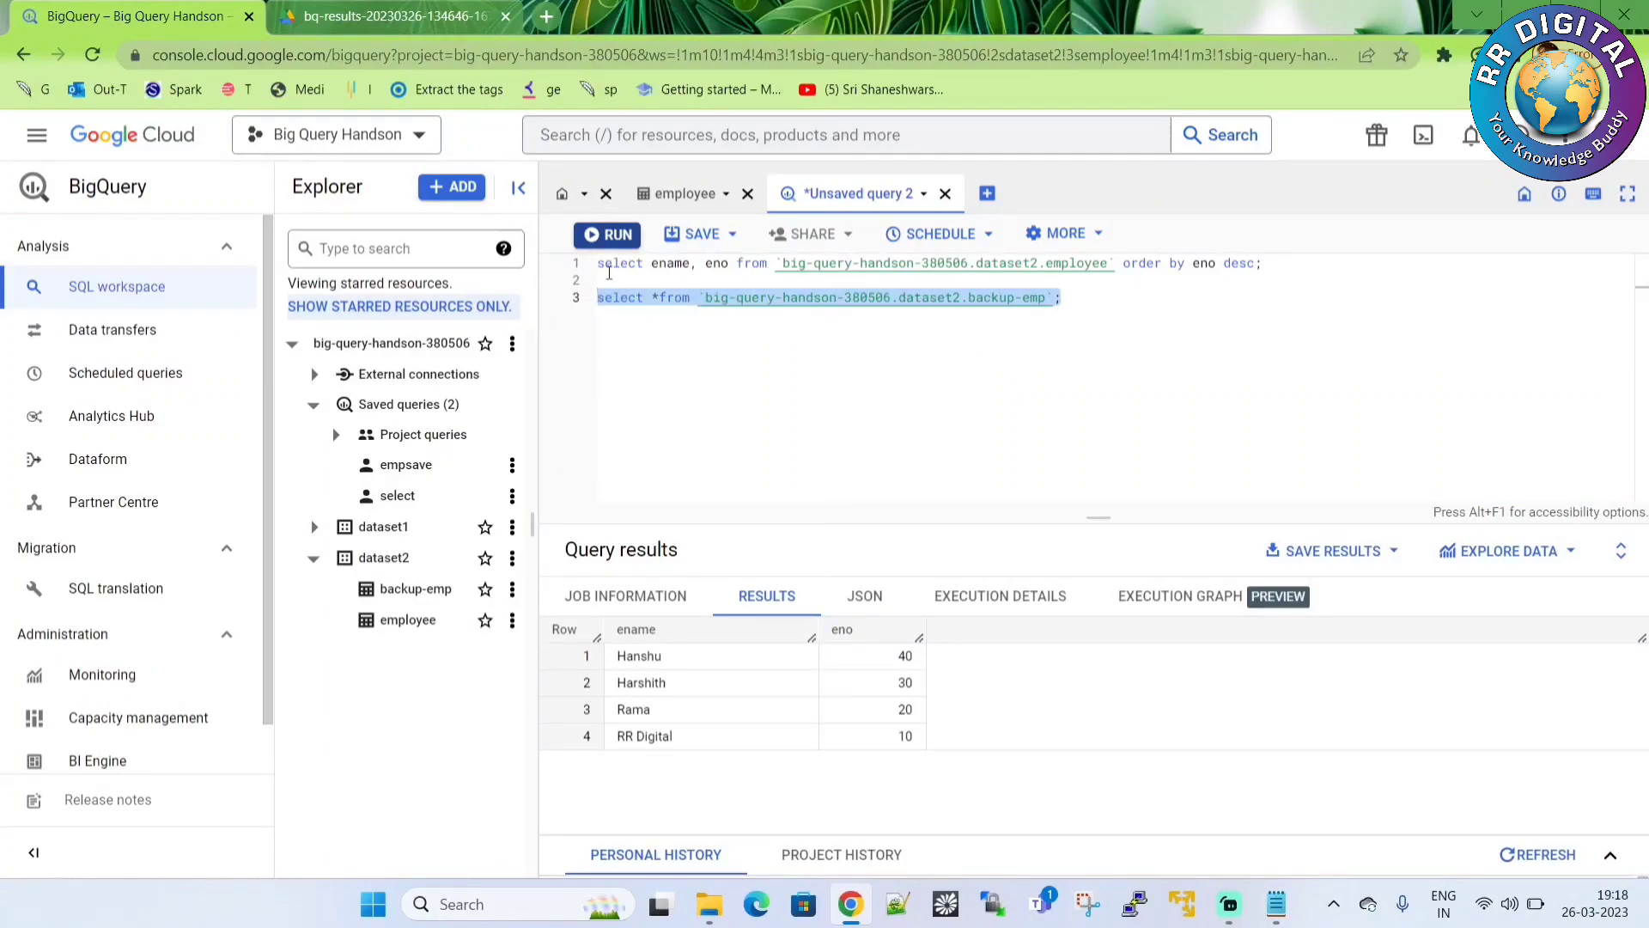
left_click(610, 234)
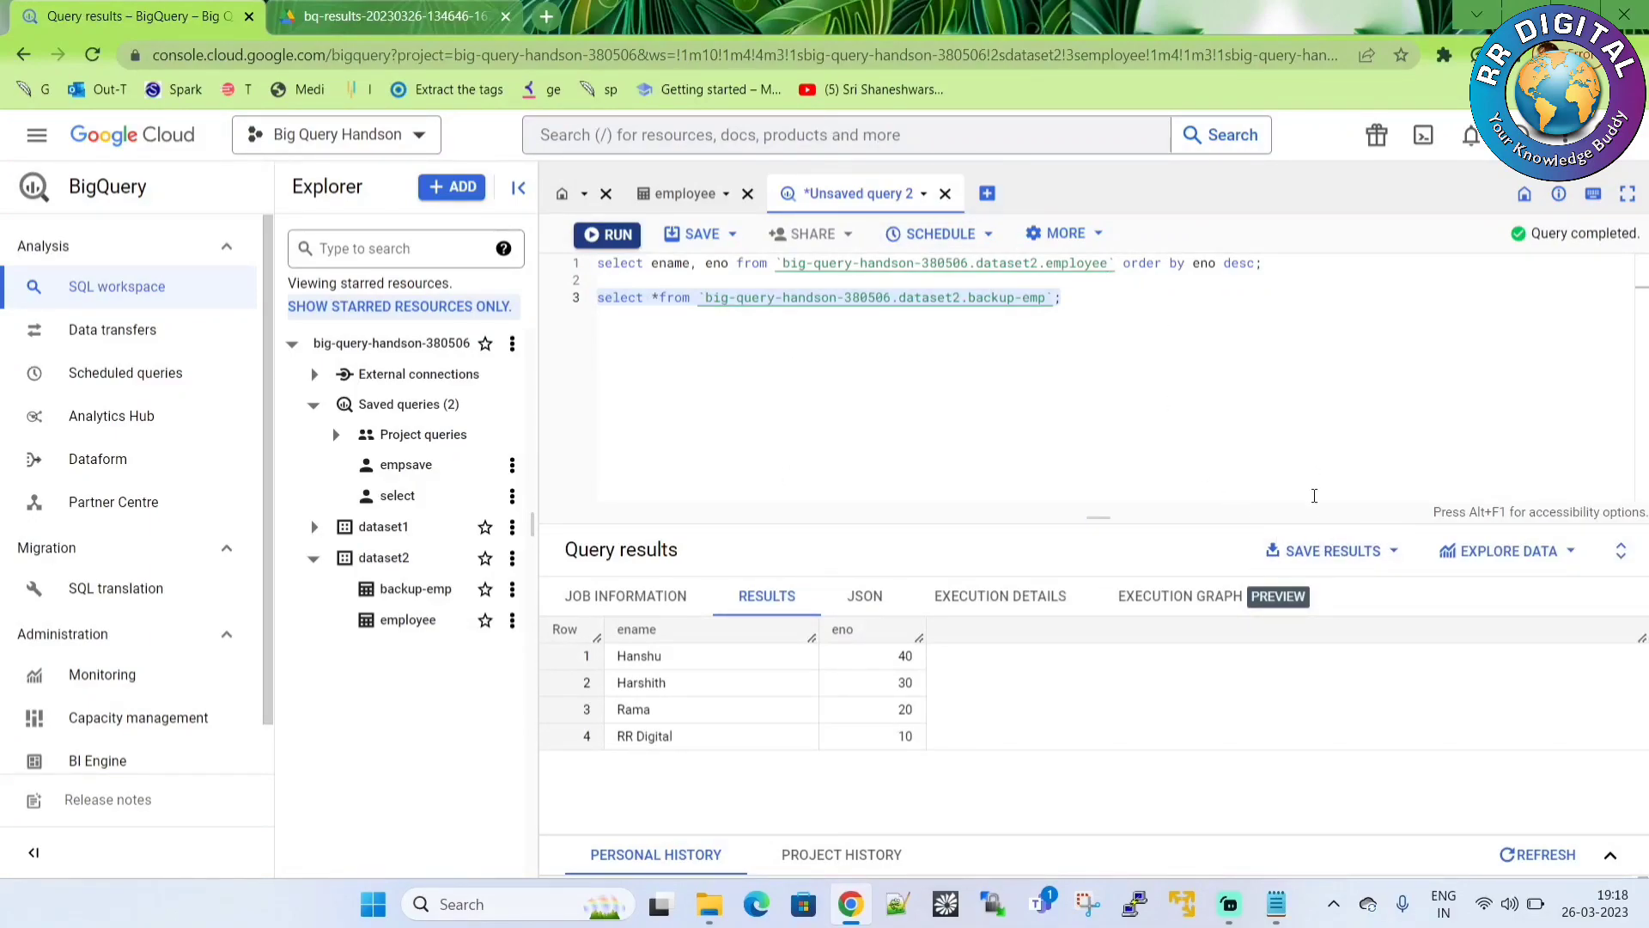
left_click(1332, 550)
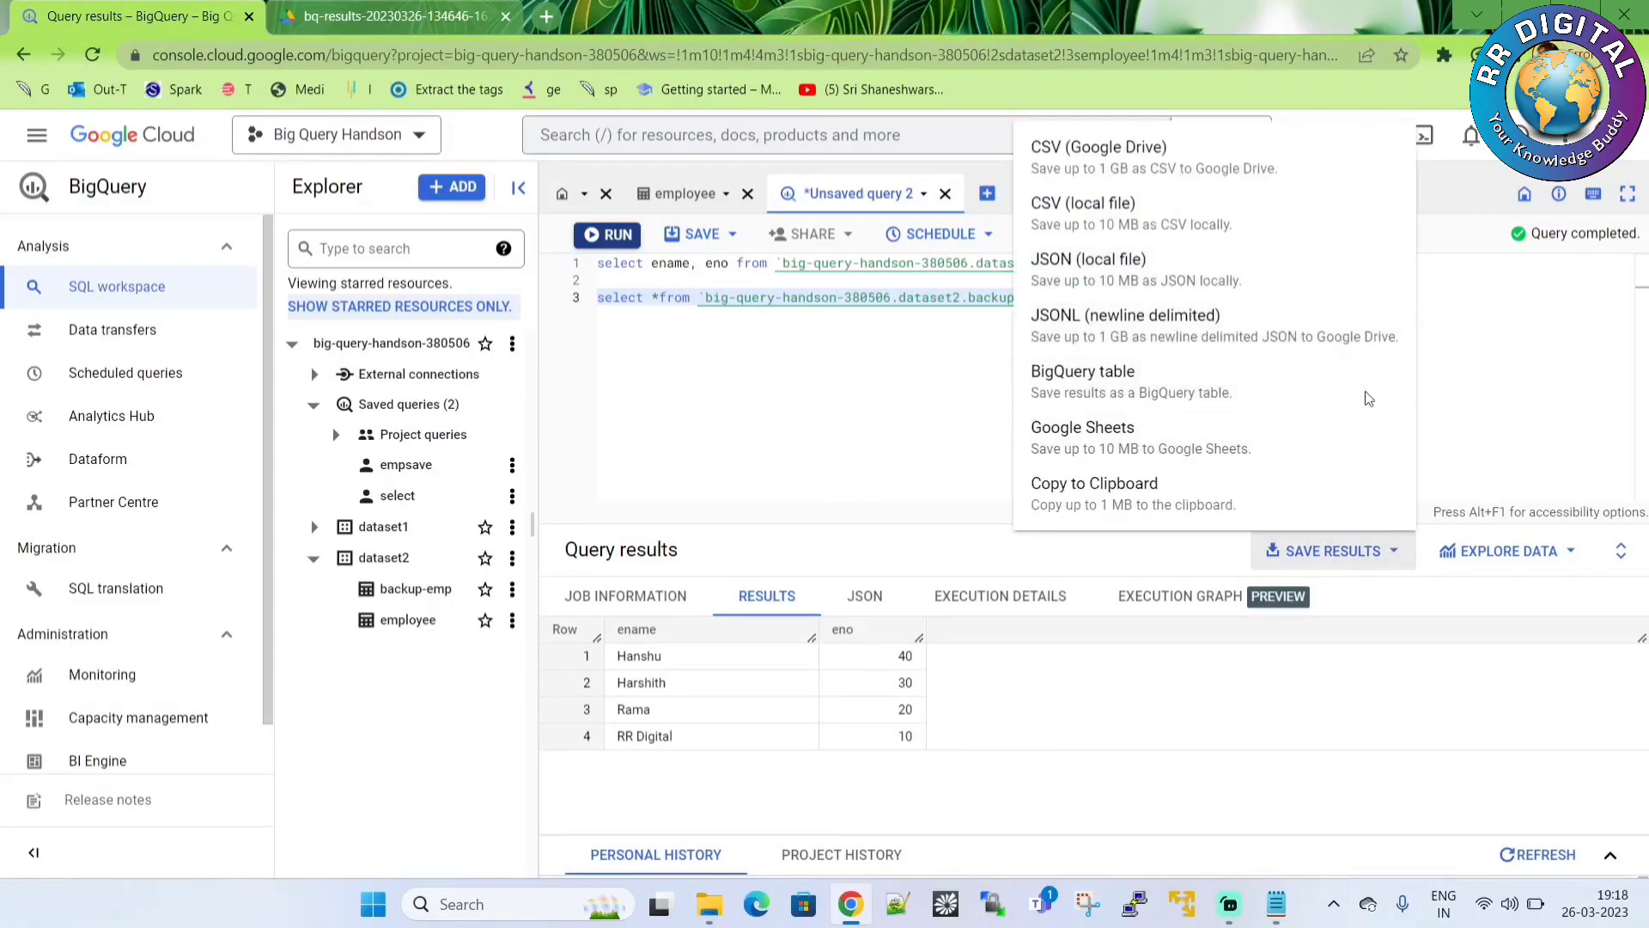
left_click(1489, 399)
left_click(1502, 551)
left_click(1312, 403)
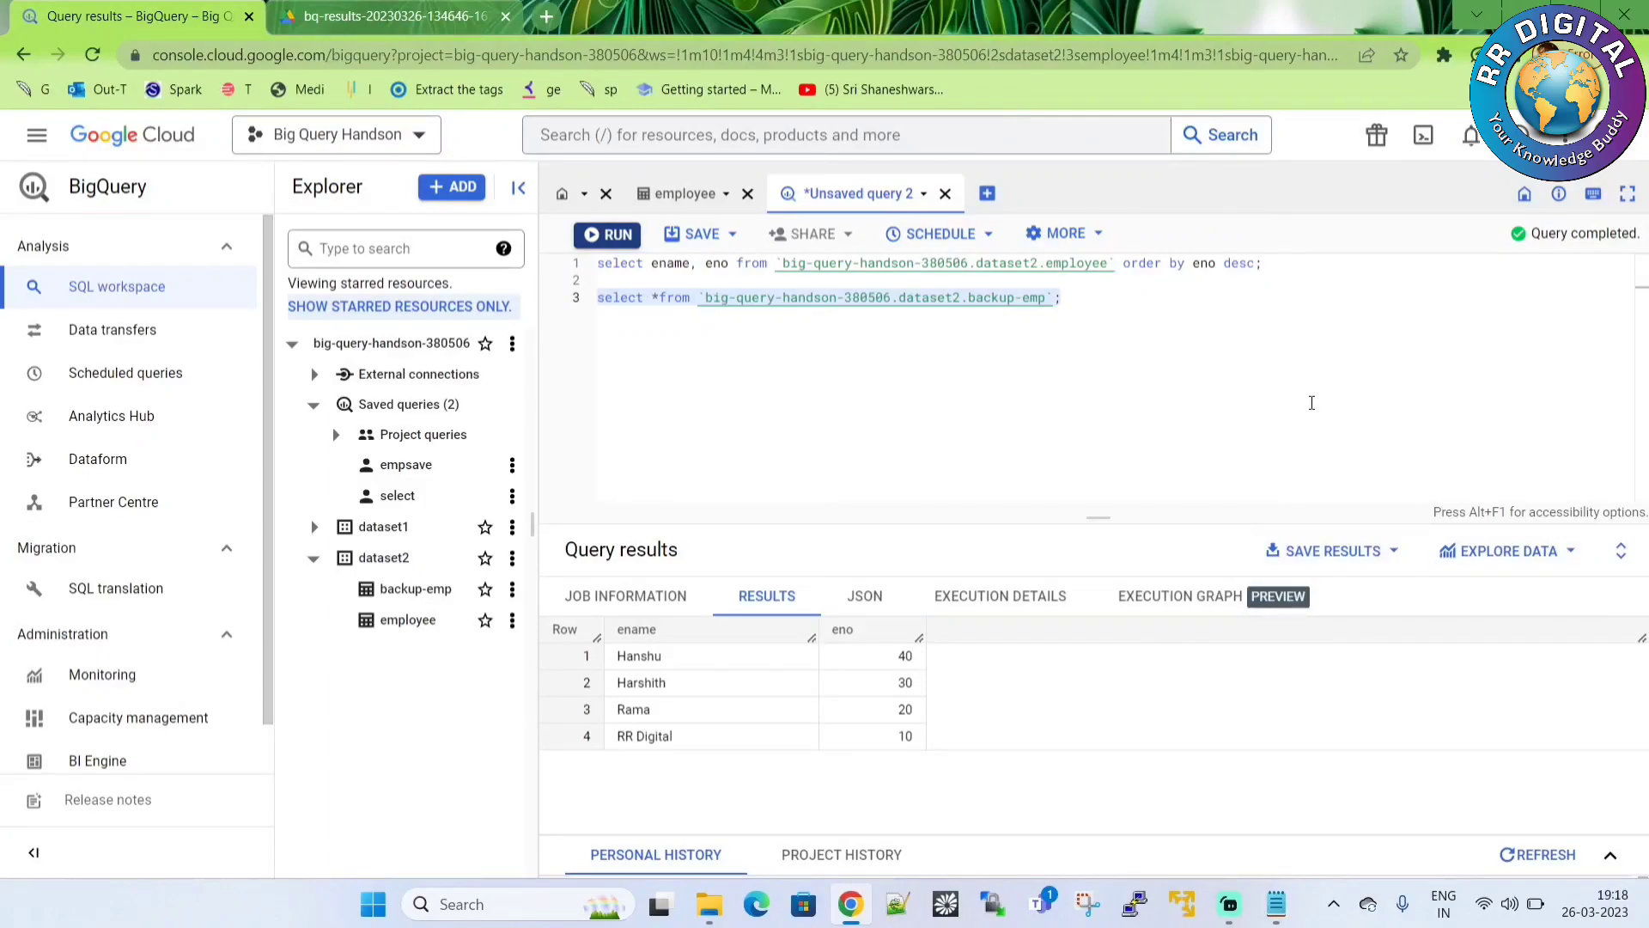
left_click(1073, 237)
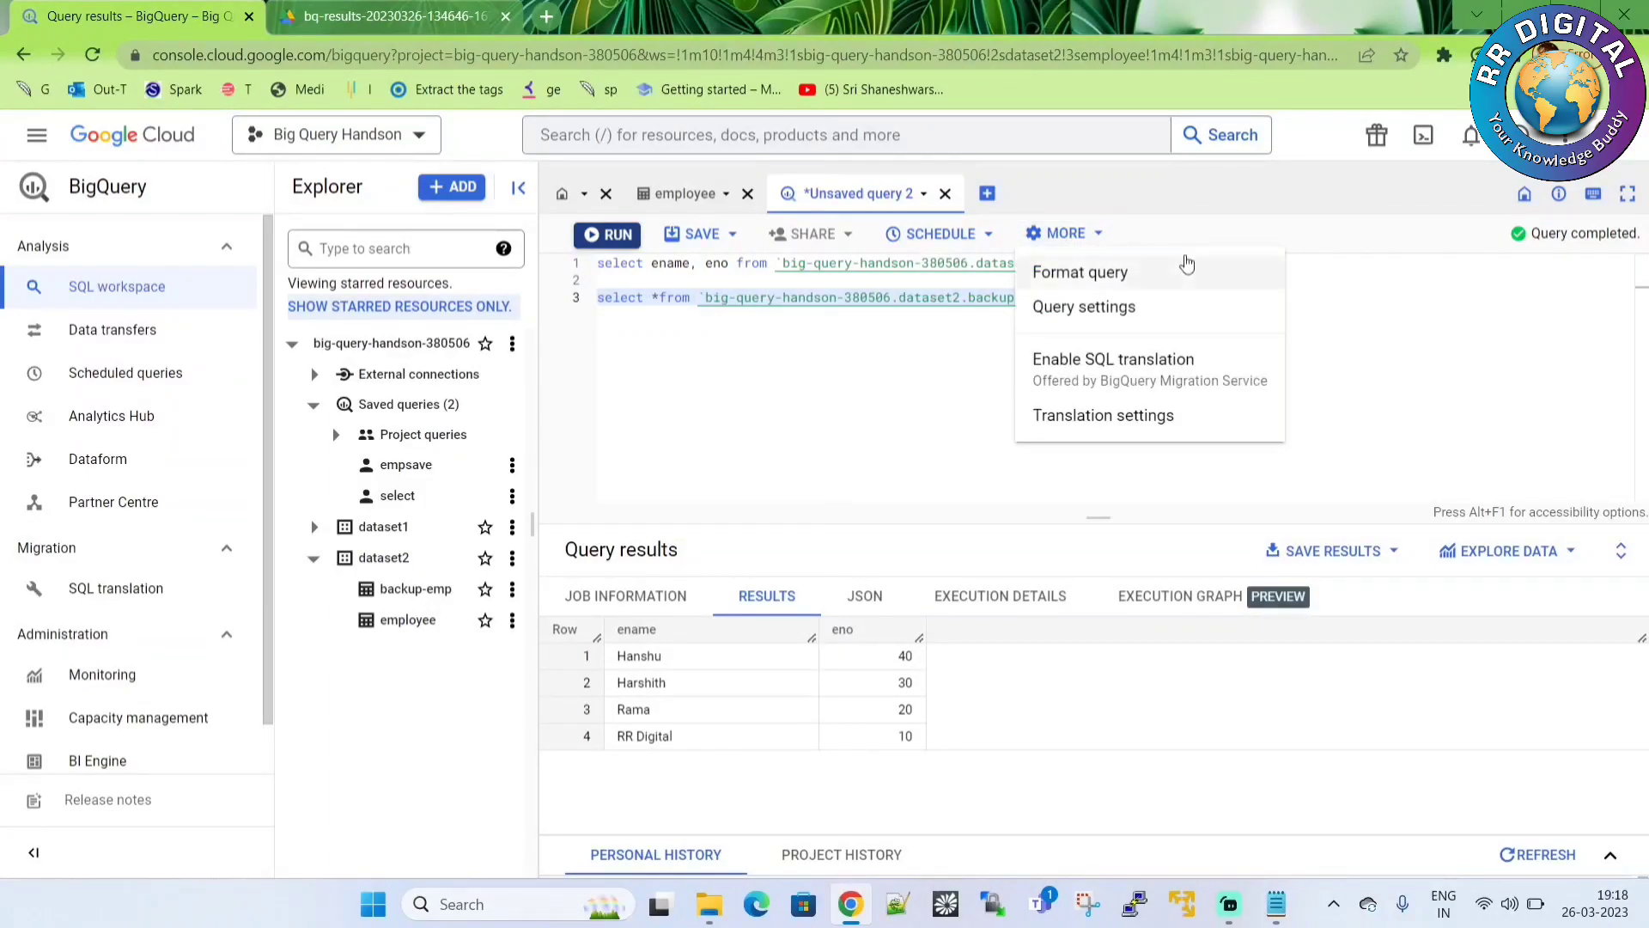
left_click(1304, 346)
Step: Delete the backup-emp query and apply Format query to the remaining employee query
left_click_drag(1084, 300, 594, 292)
key("BackSpace")
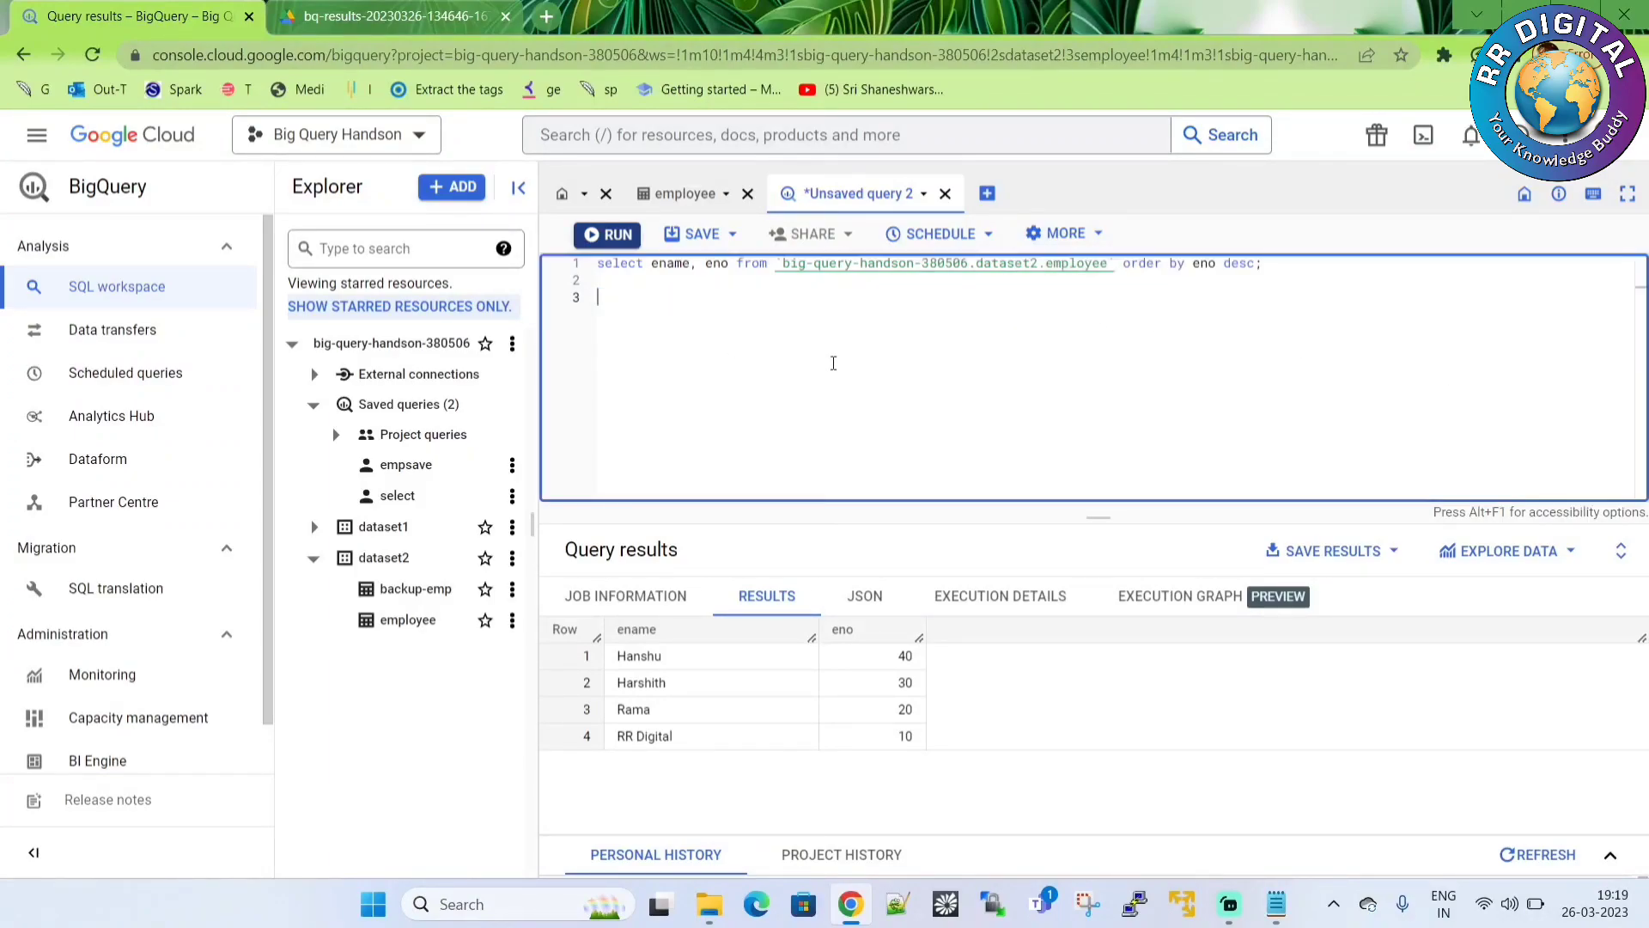
left_click_drag(1263, 263, 586, 259)
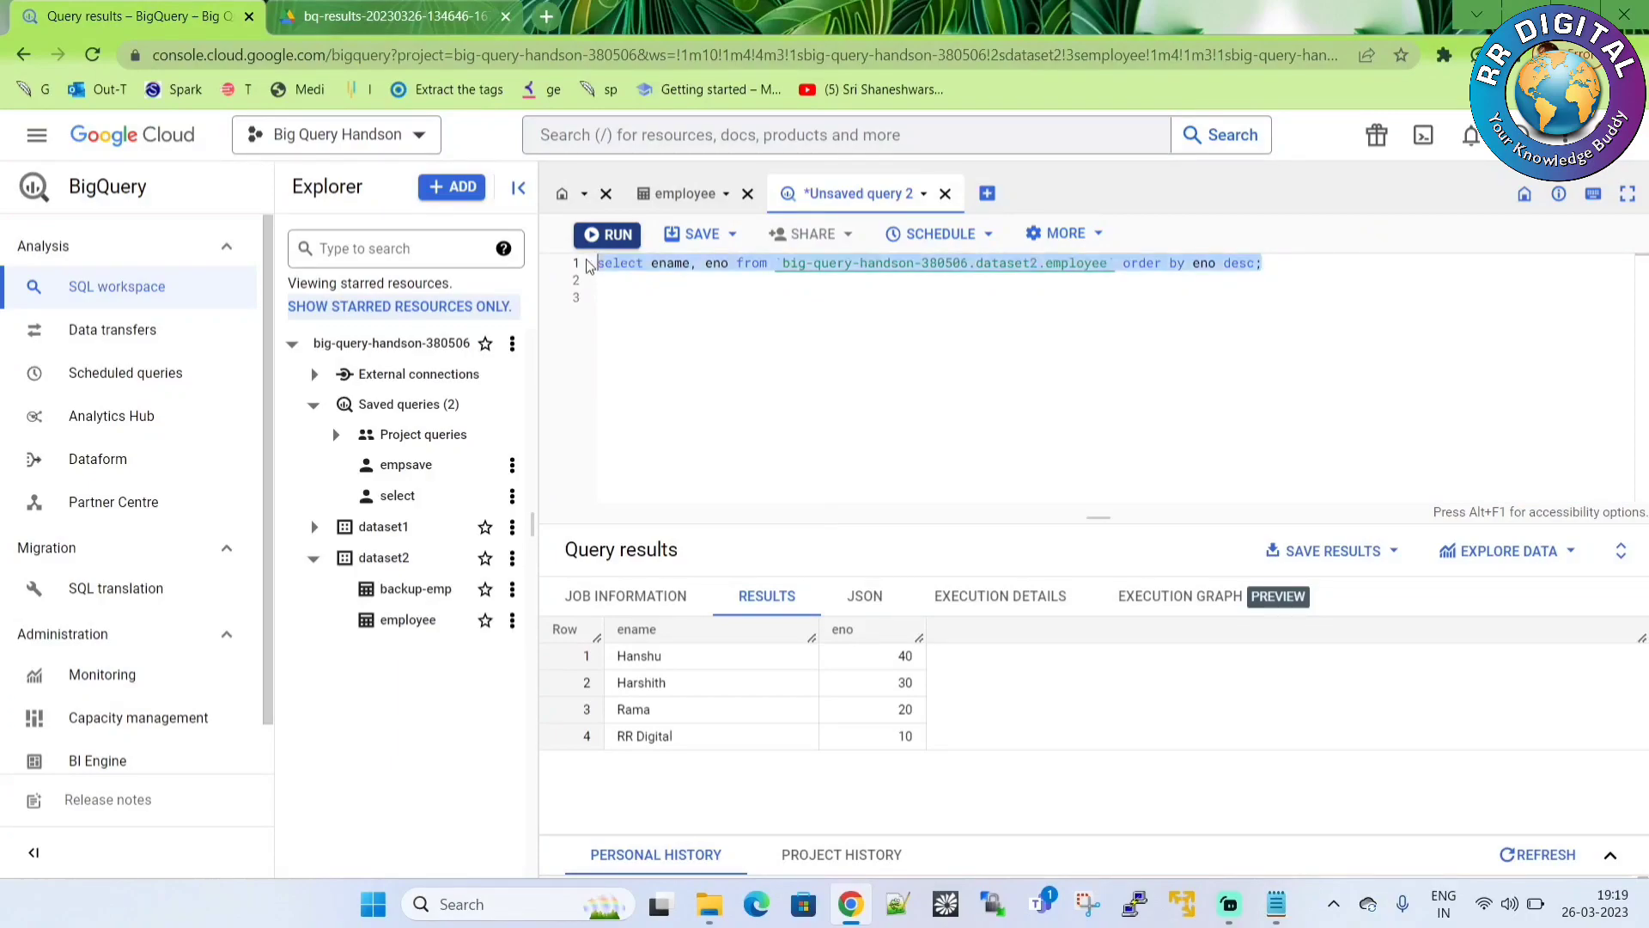
left_click(1063, 234)
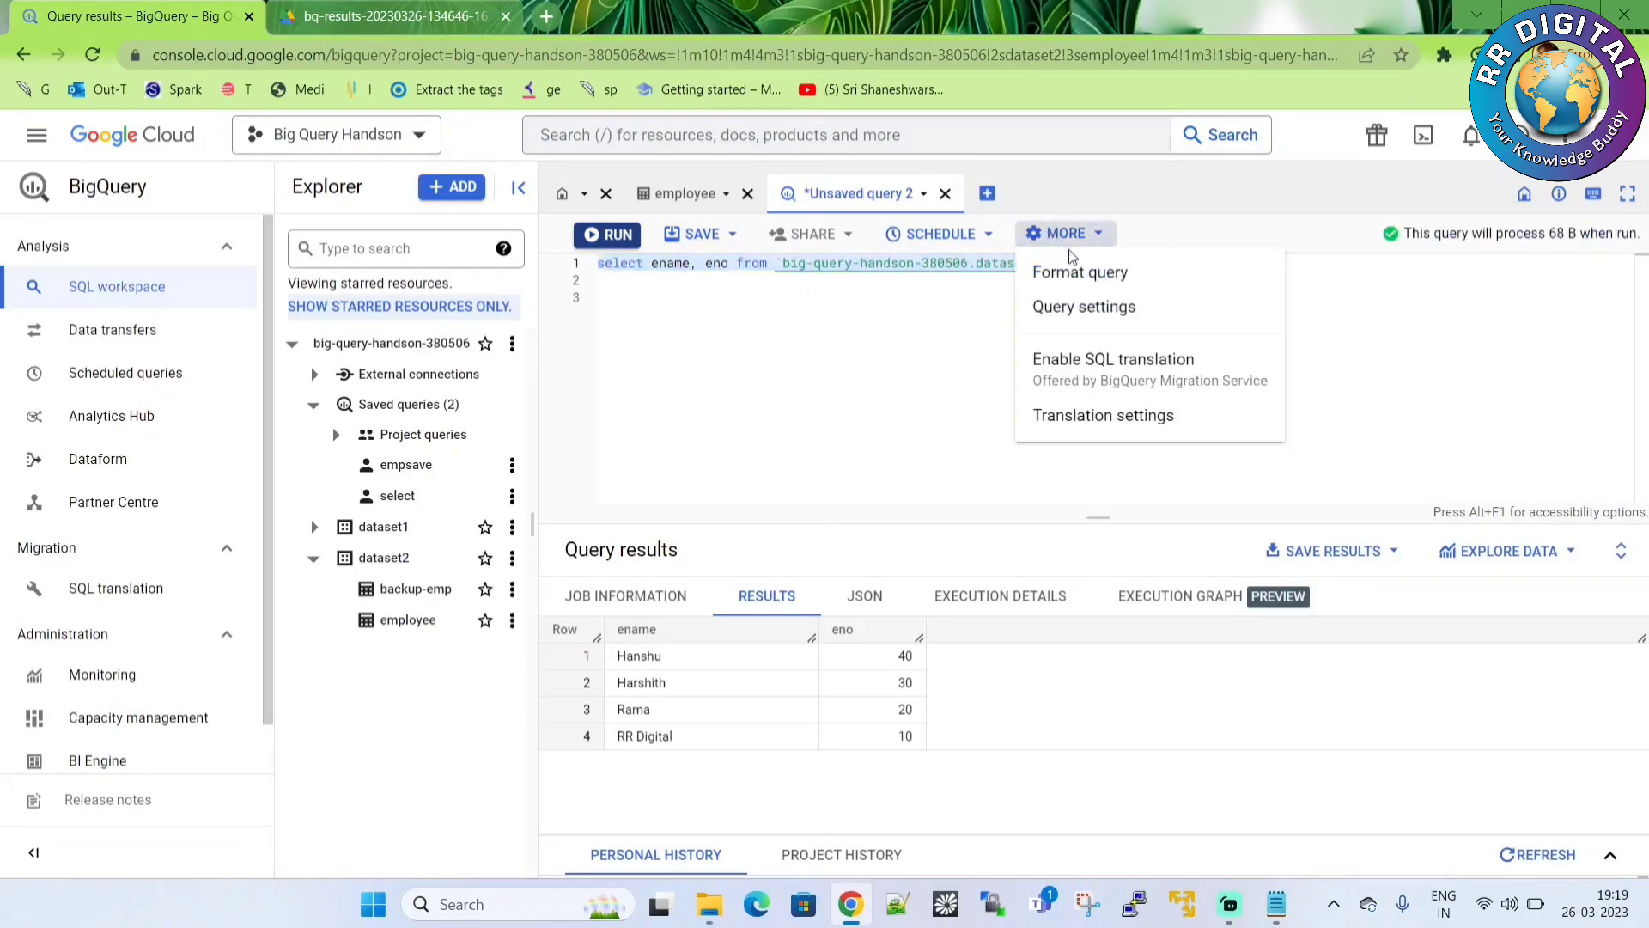
left_click(1100, 288)
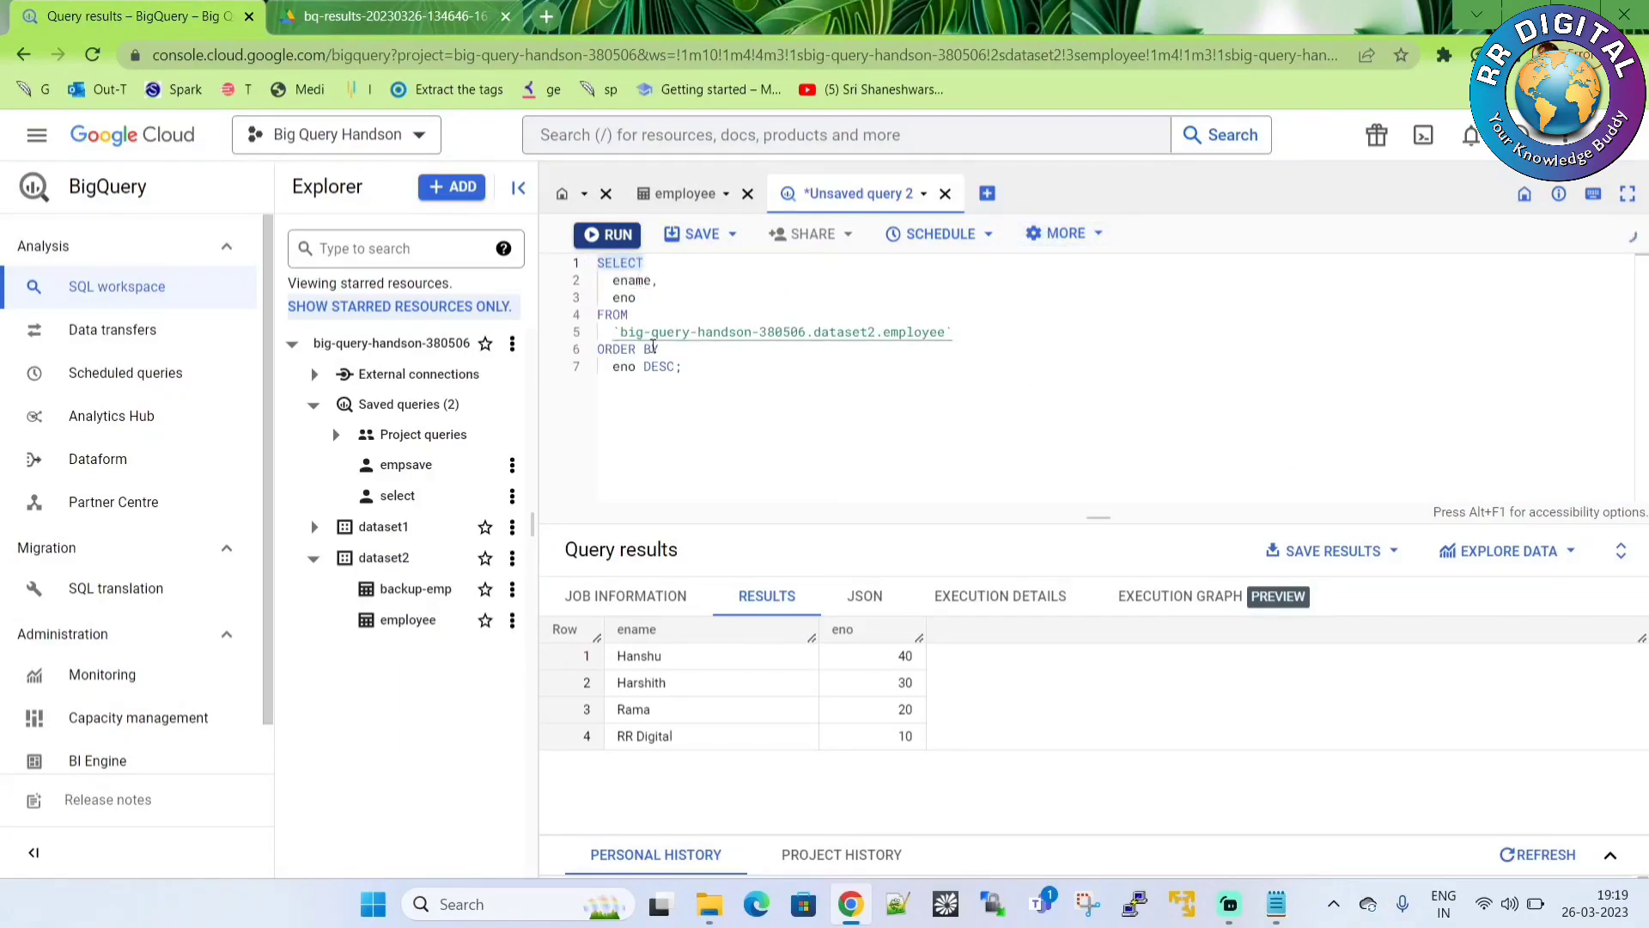
Step: Examine the query settings, including destination, resource management, session management and the expanded advanced options, and leave them without saving
key("ctrl+a")
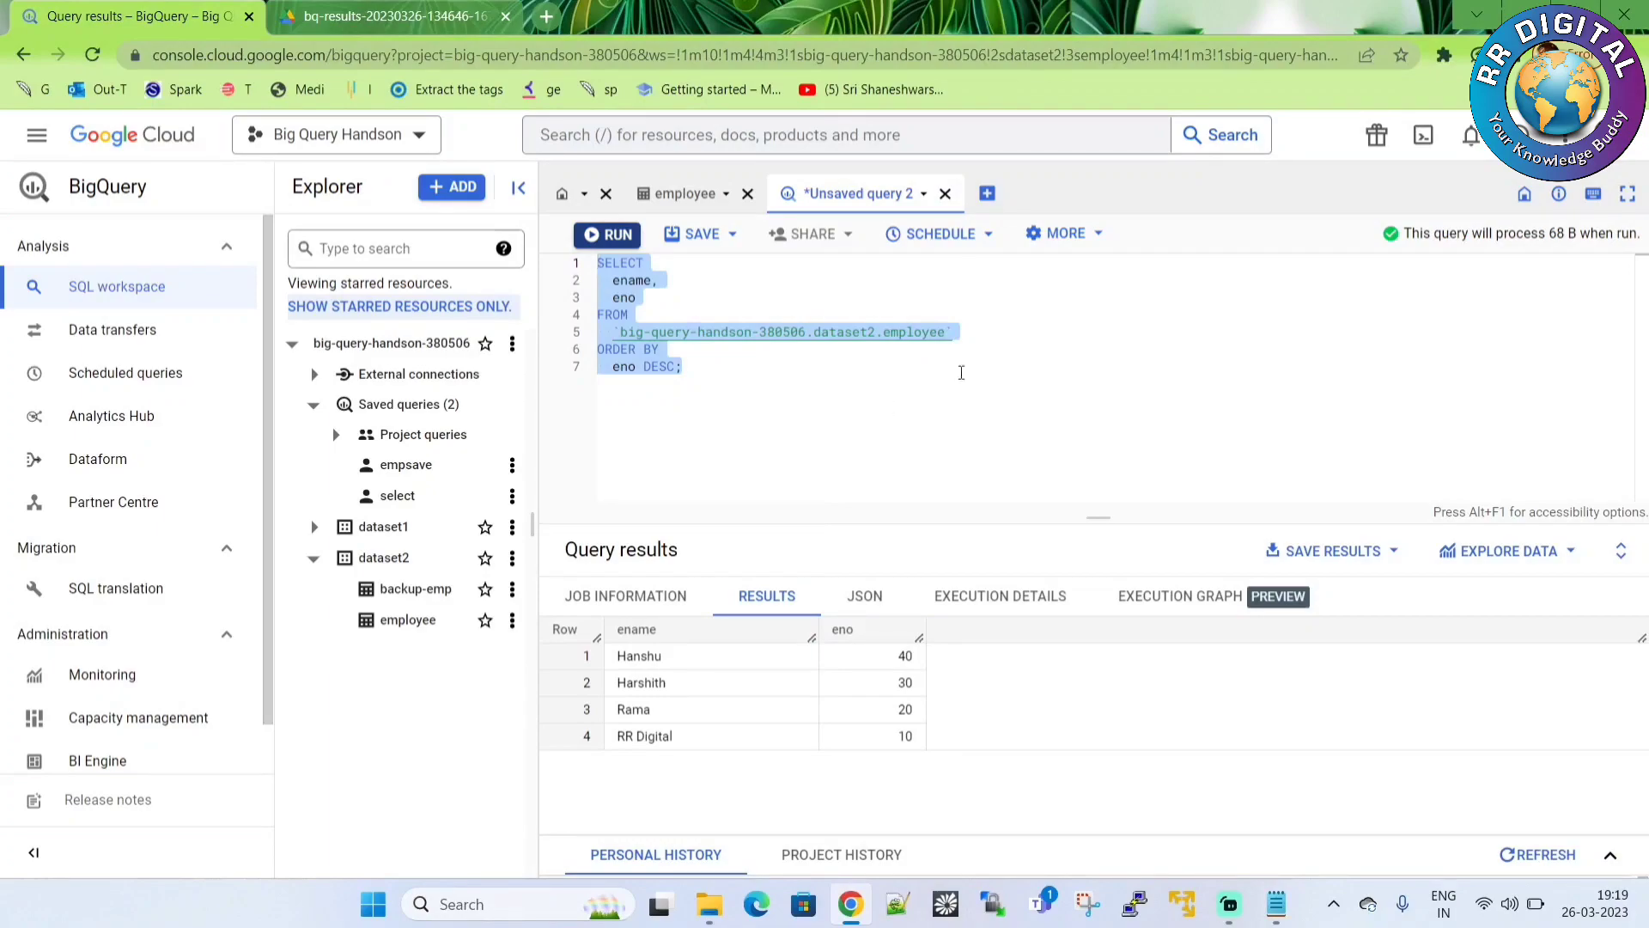
left_click(1065, 241)
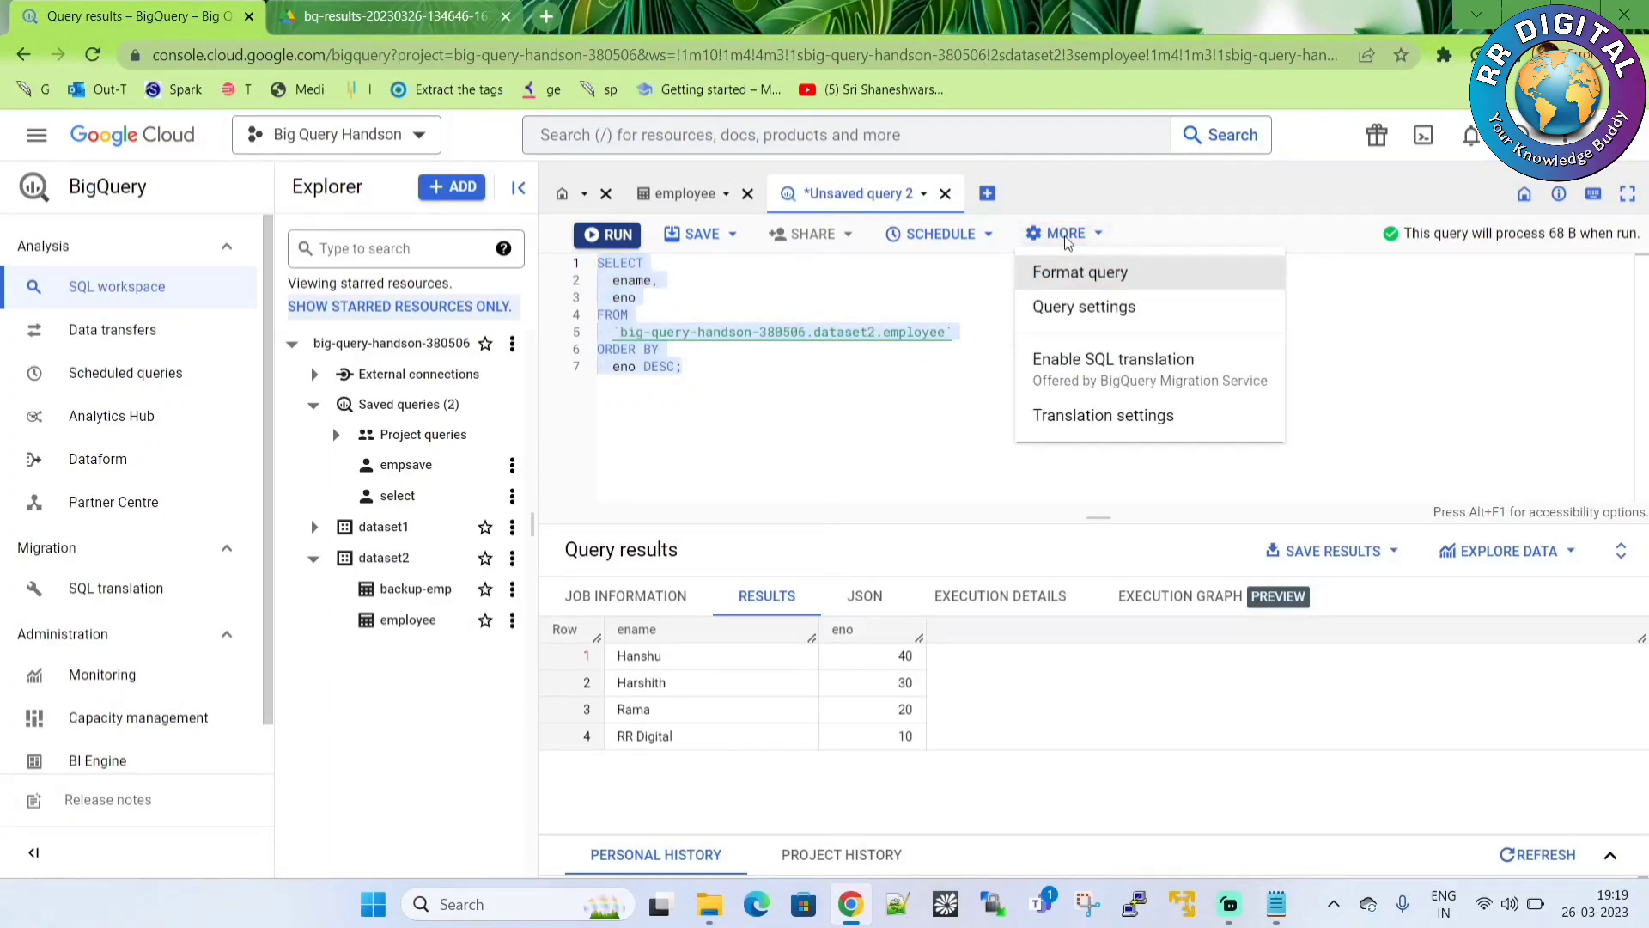
left_click(1114, 309)
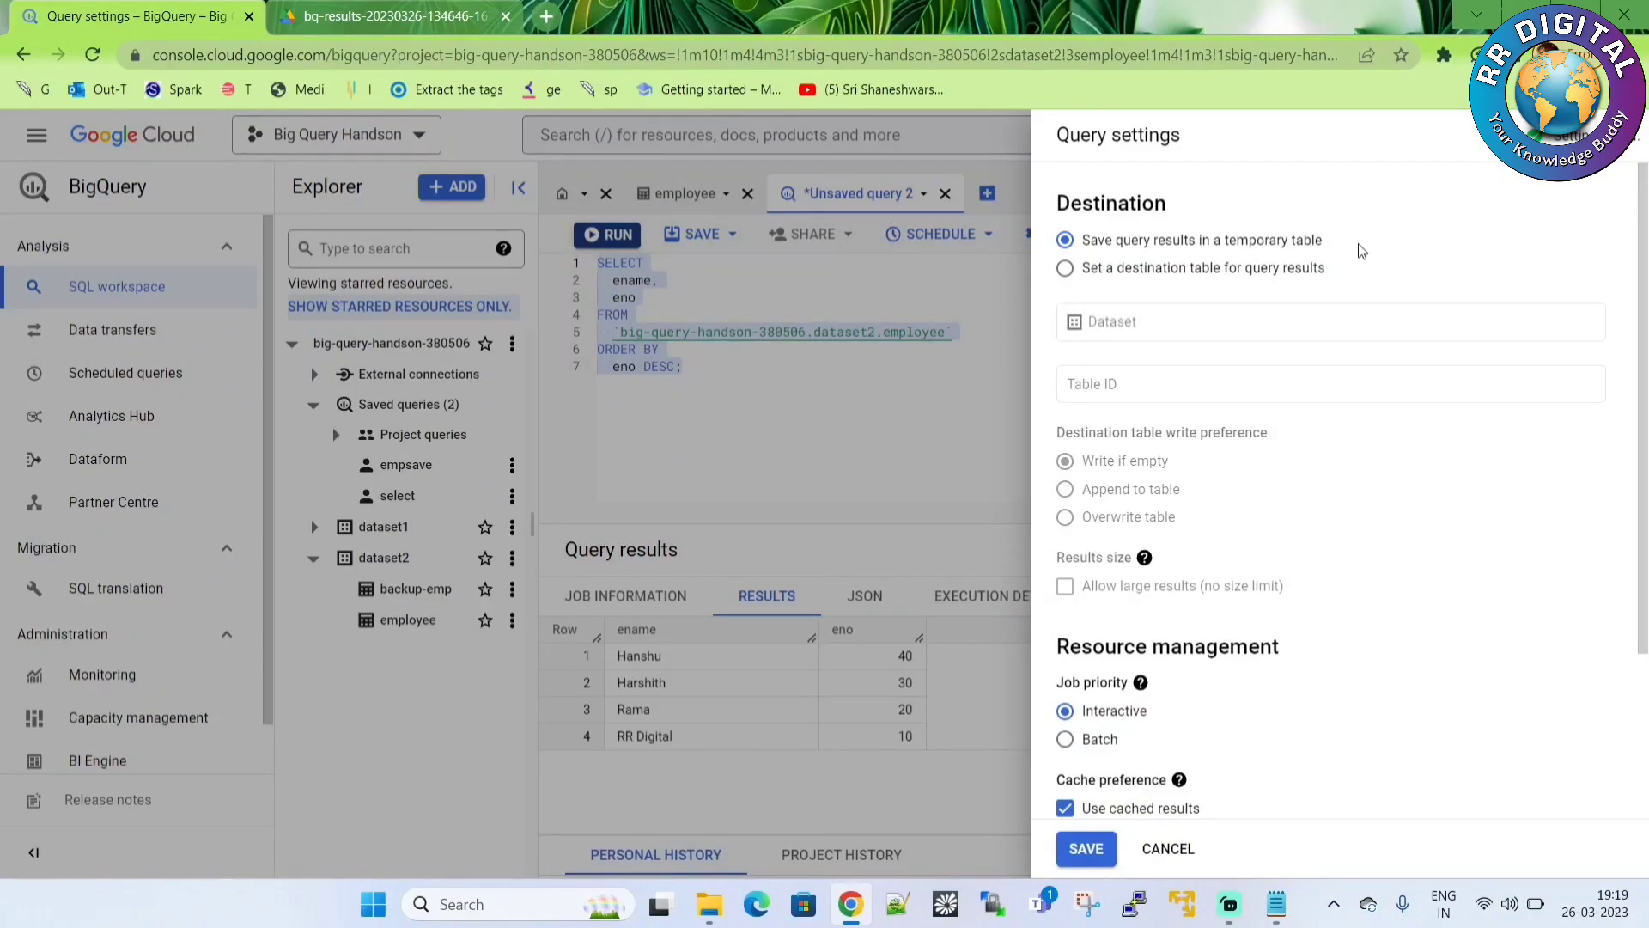
scroll(1203, 515, "down", 3)
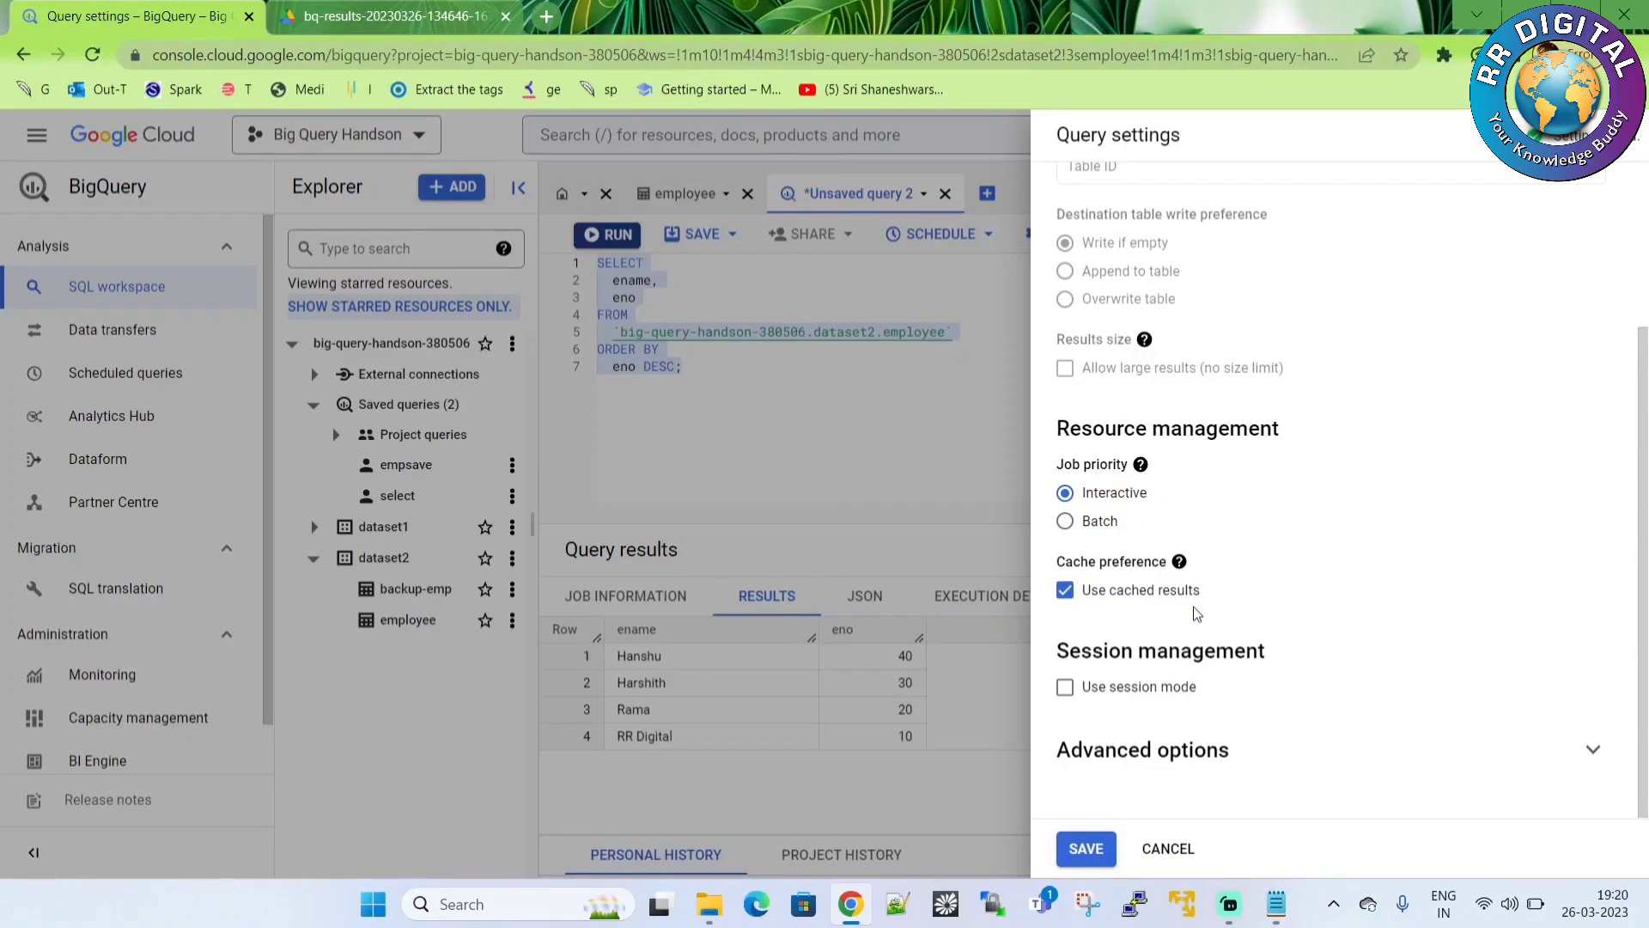
left_click(1593, 750)
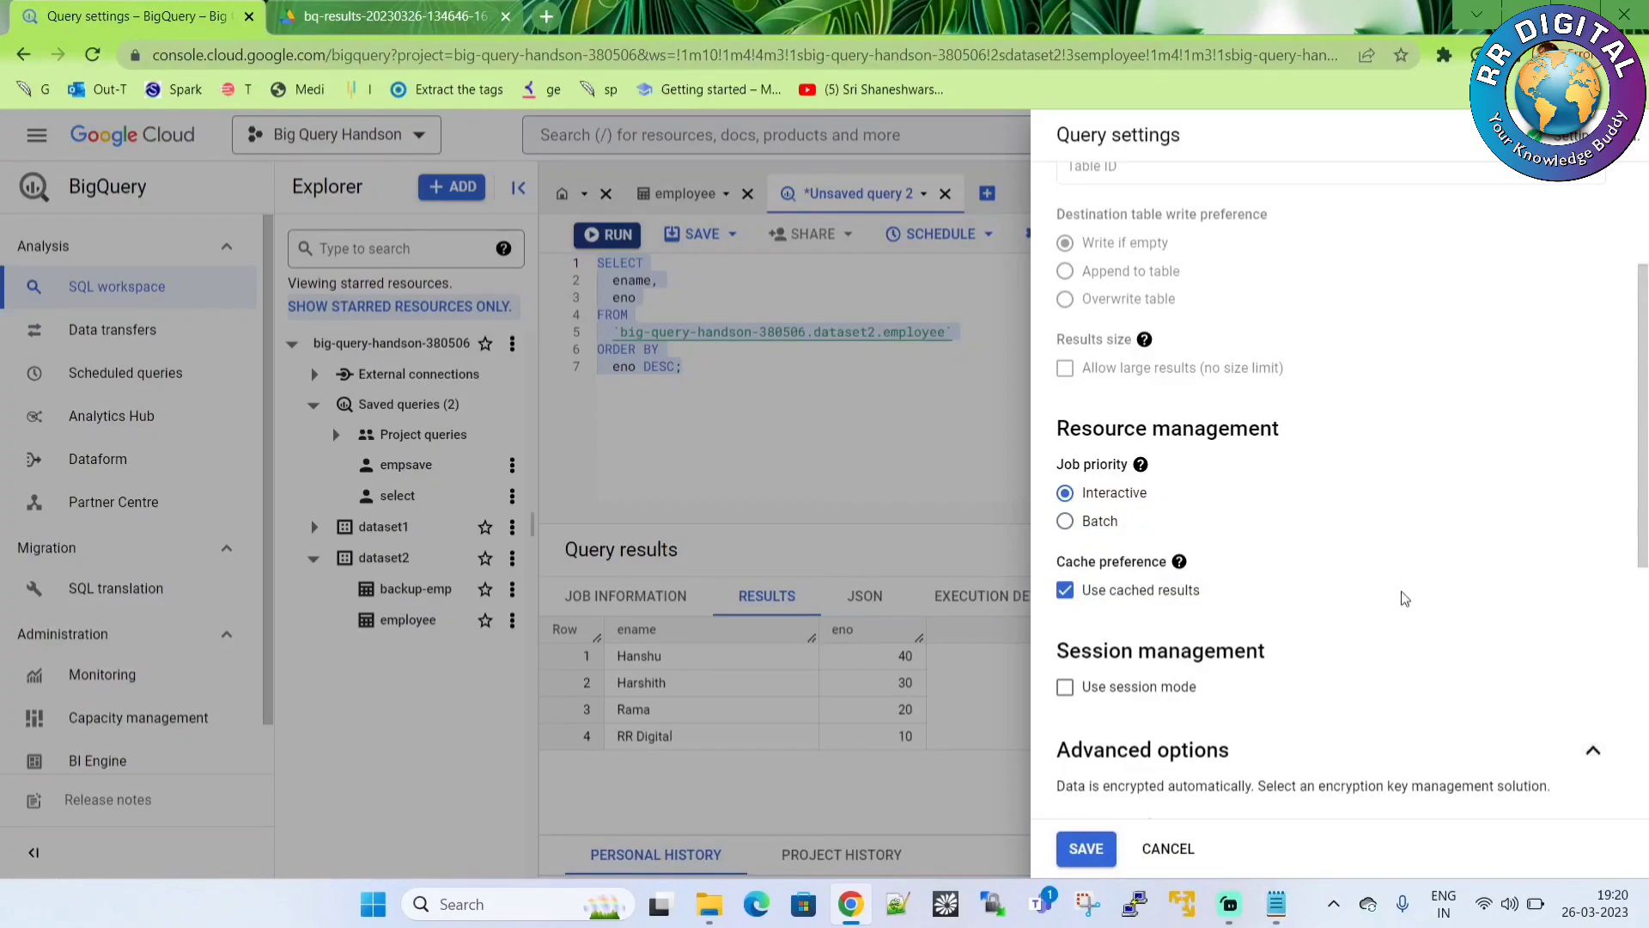
scroll(1374, 597, "down", 1)
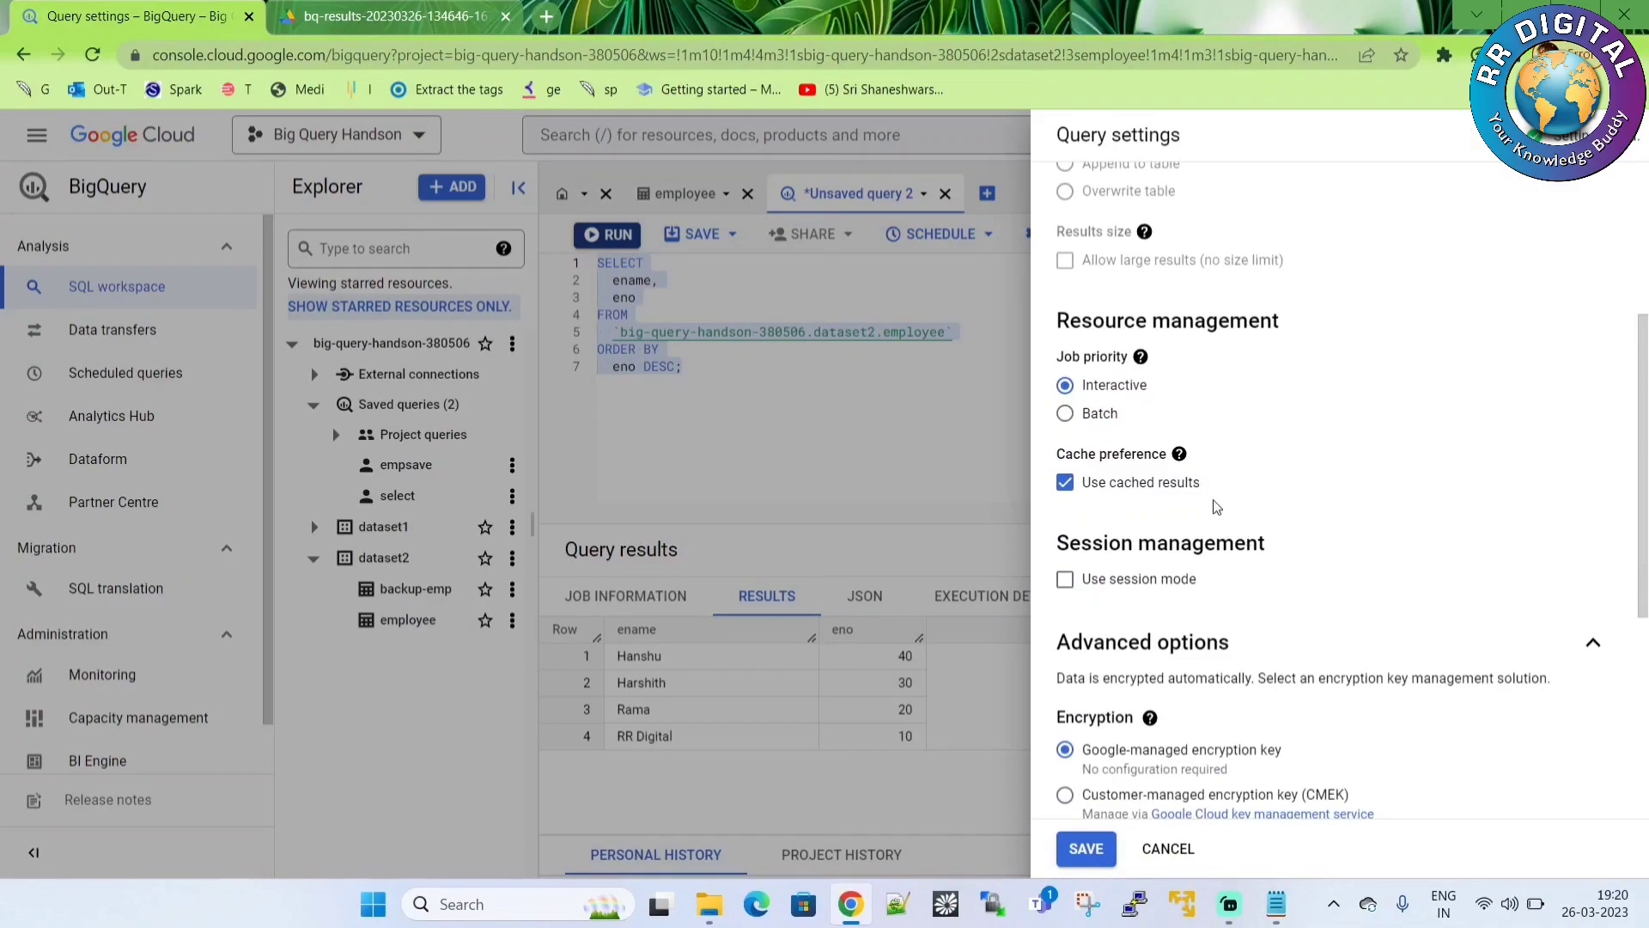
scroll(1216, 507, "down", 5)
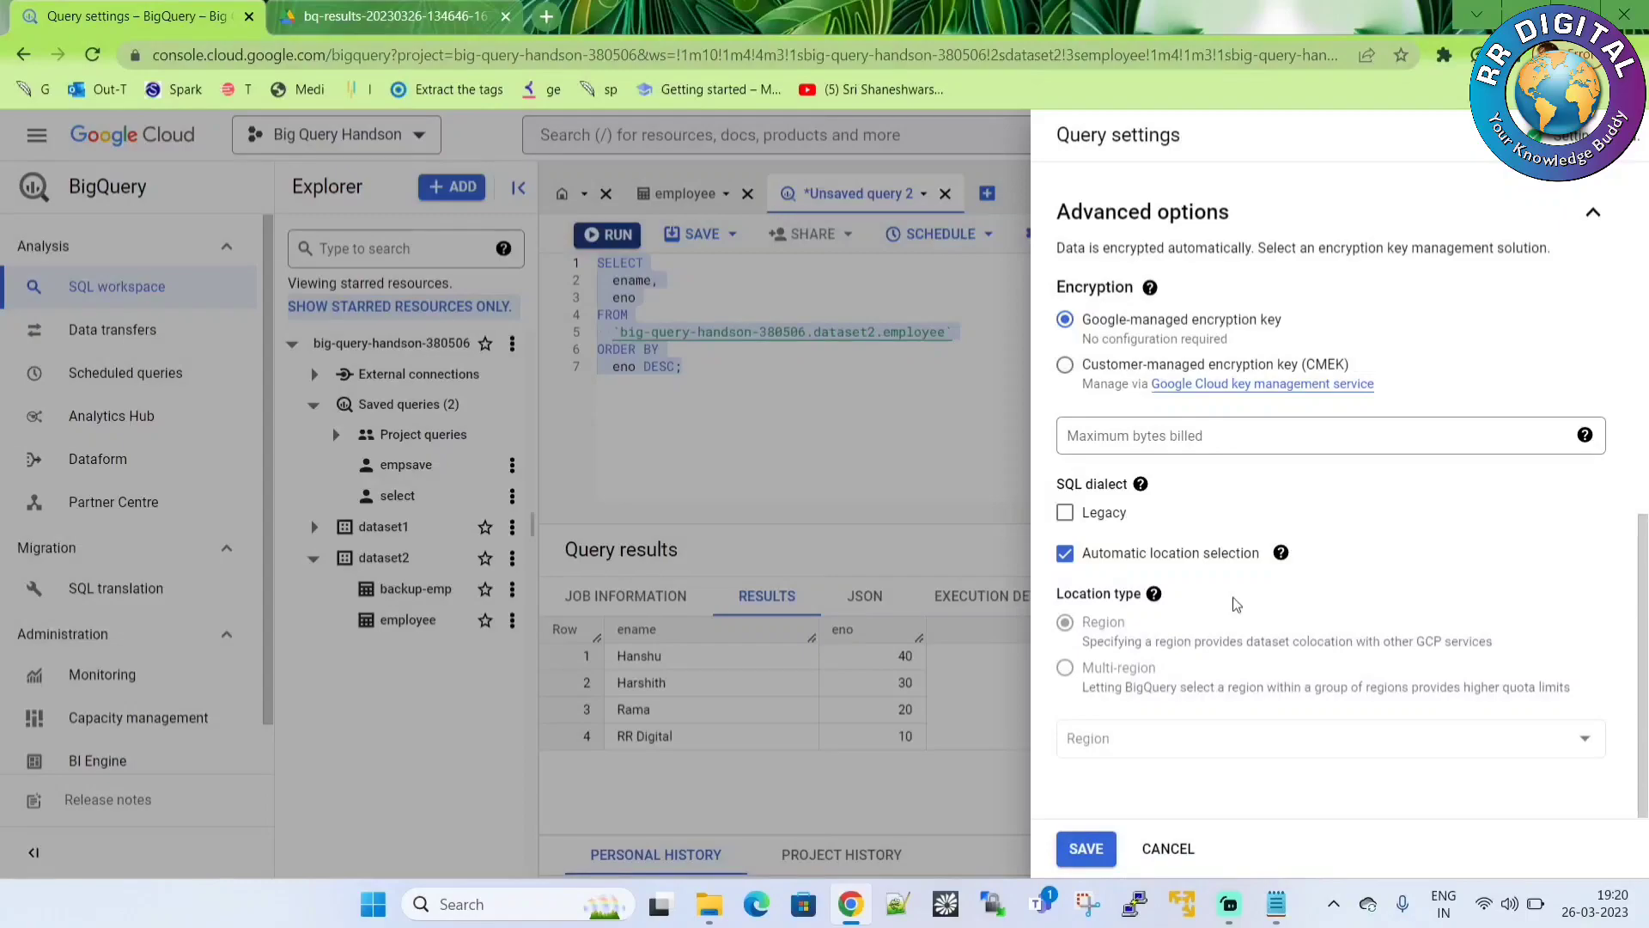
left_click(1159, 850)
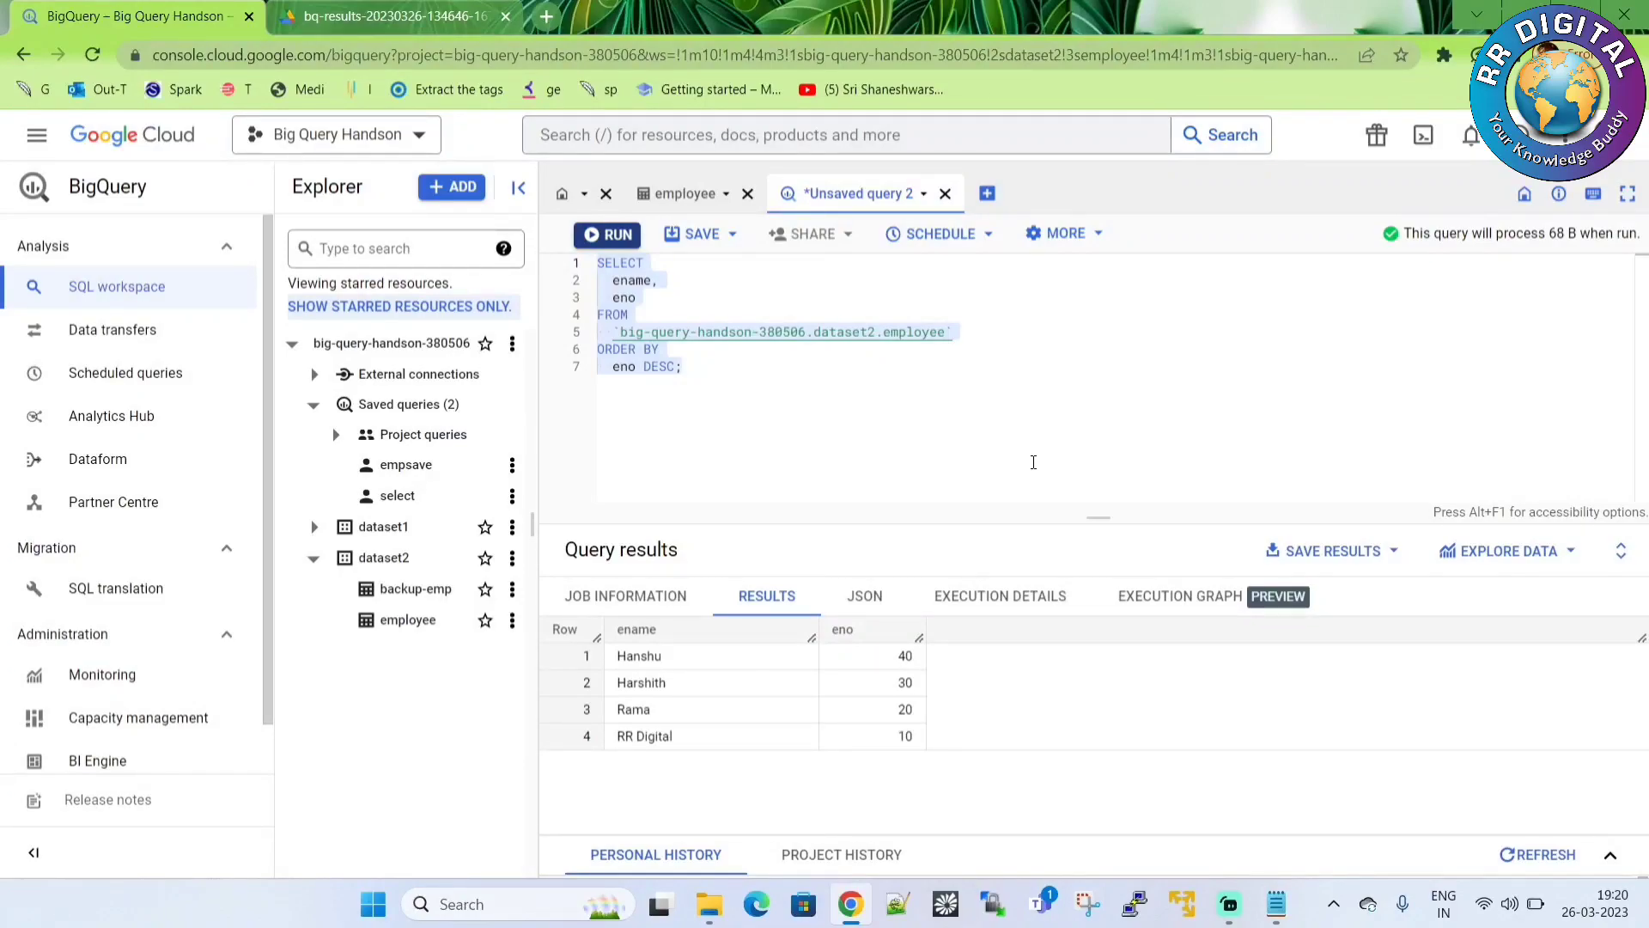
Step: Save the formatted employee query under the name empquery-save with personal visibility
left_click(744, 378)
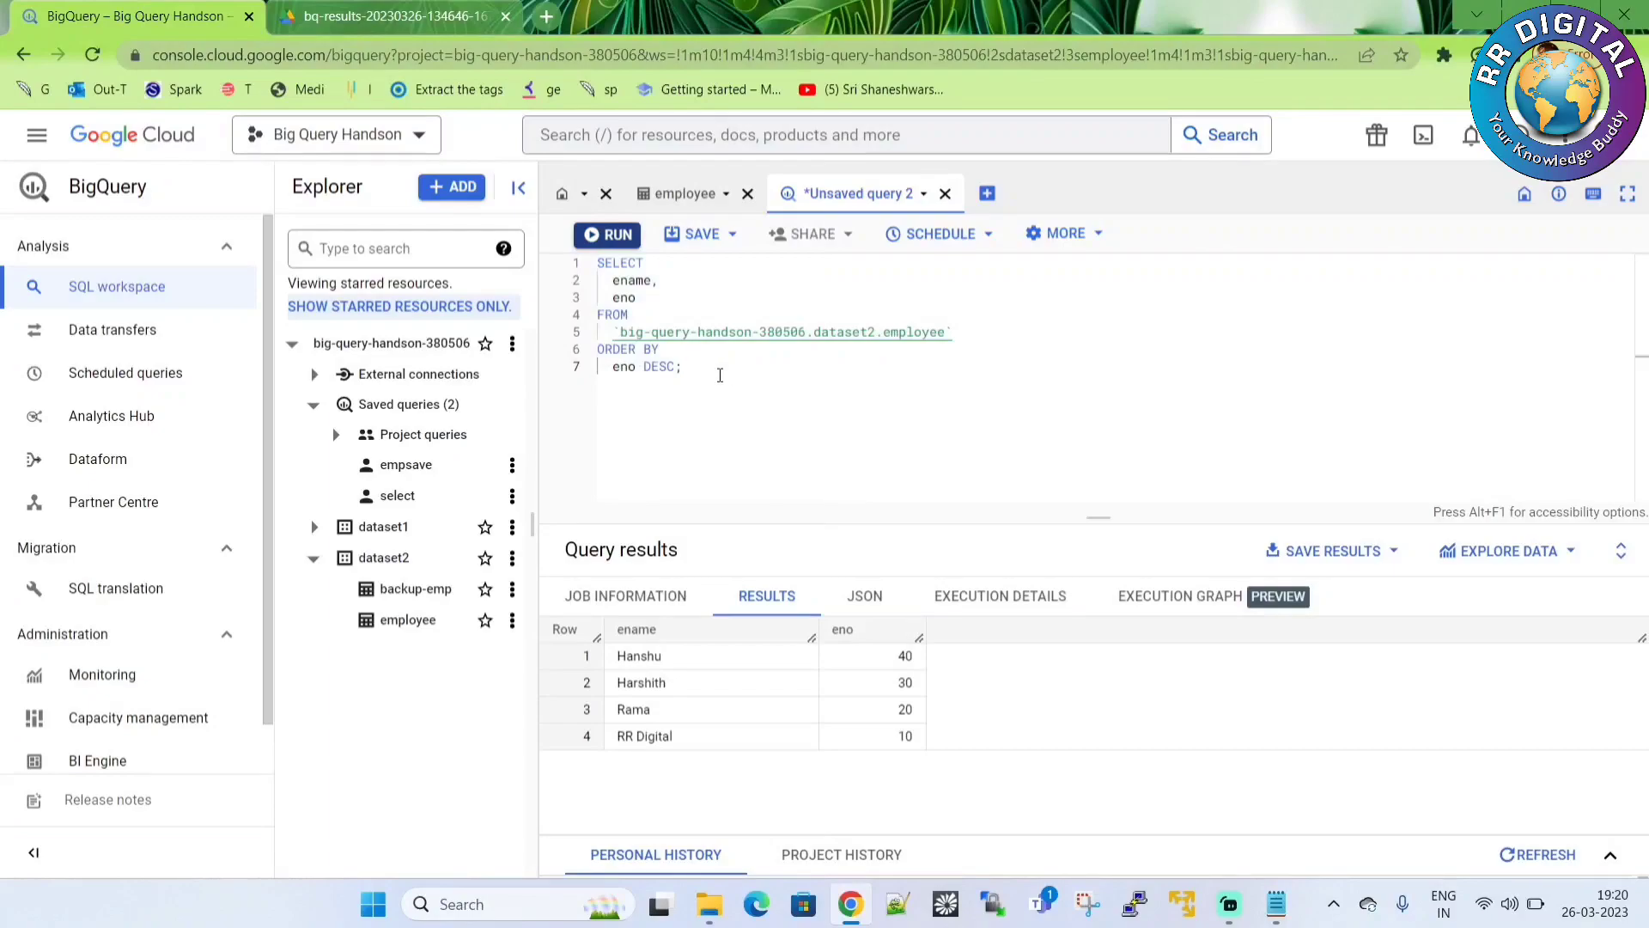
key("ctrl+a")
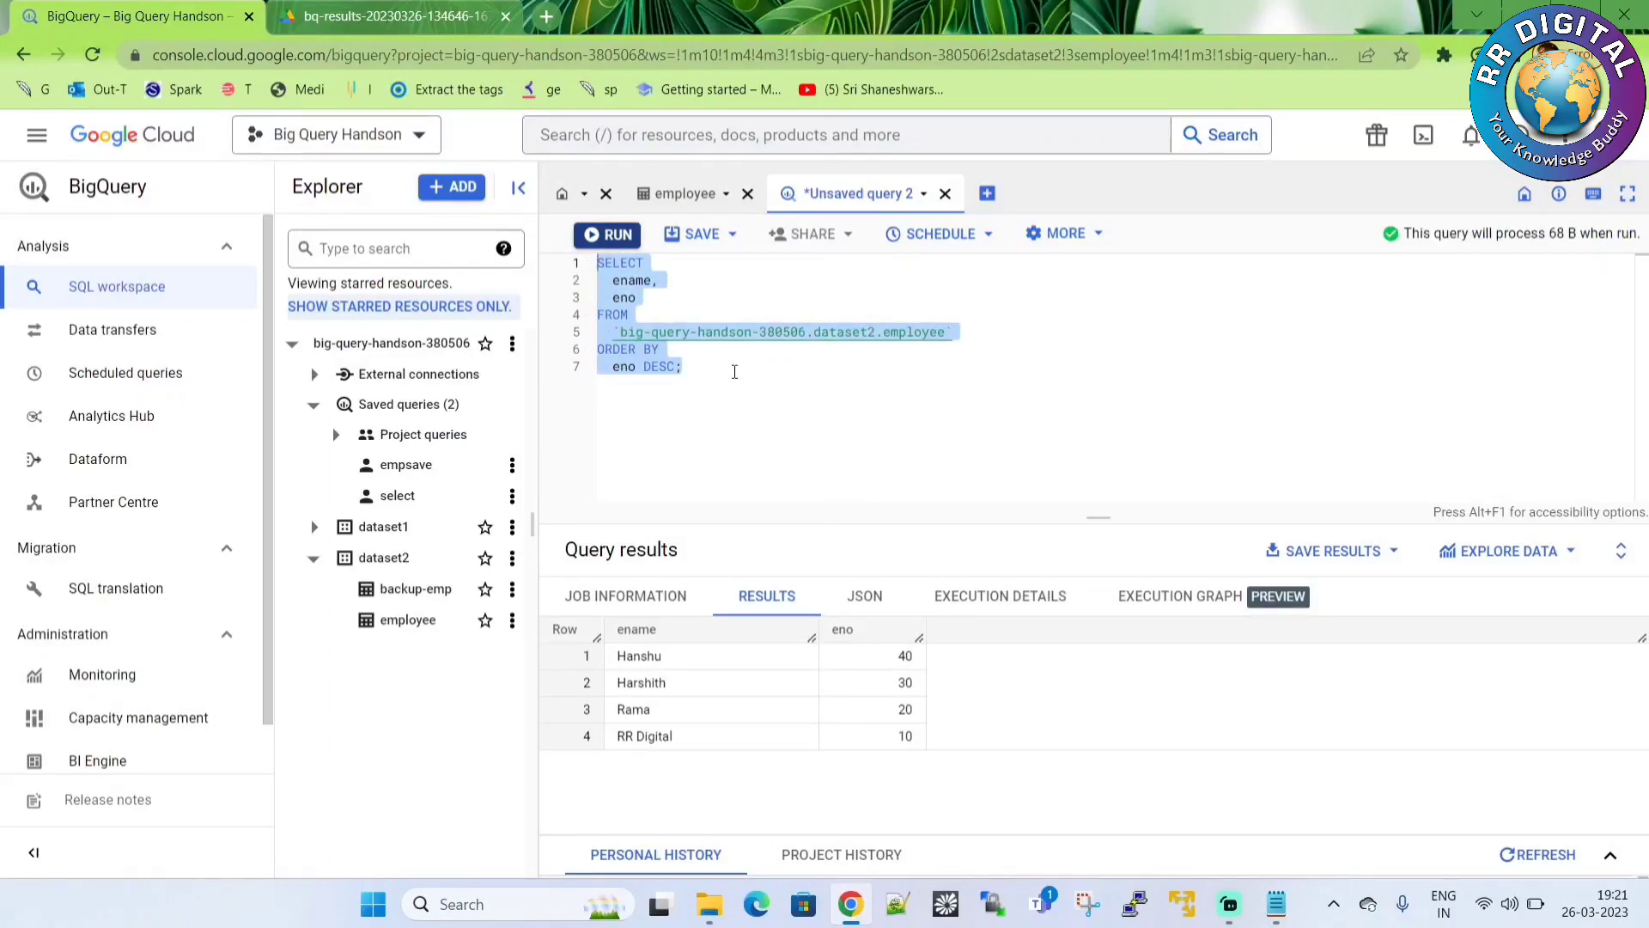
left_click(698, 233)
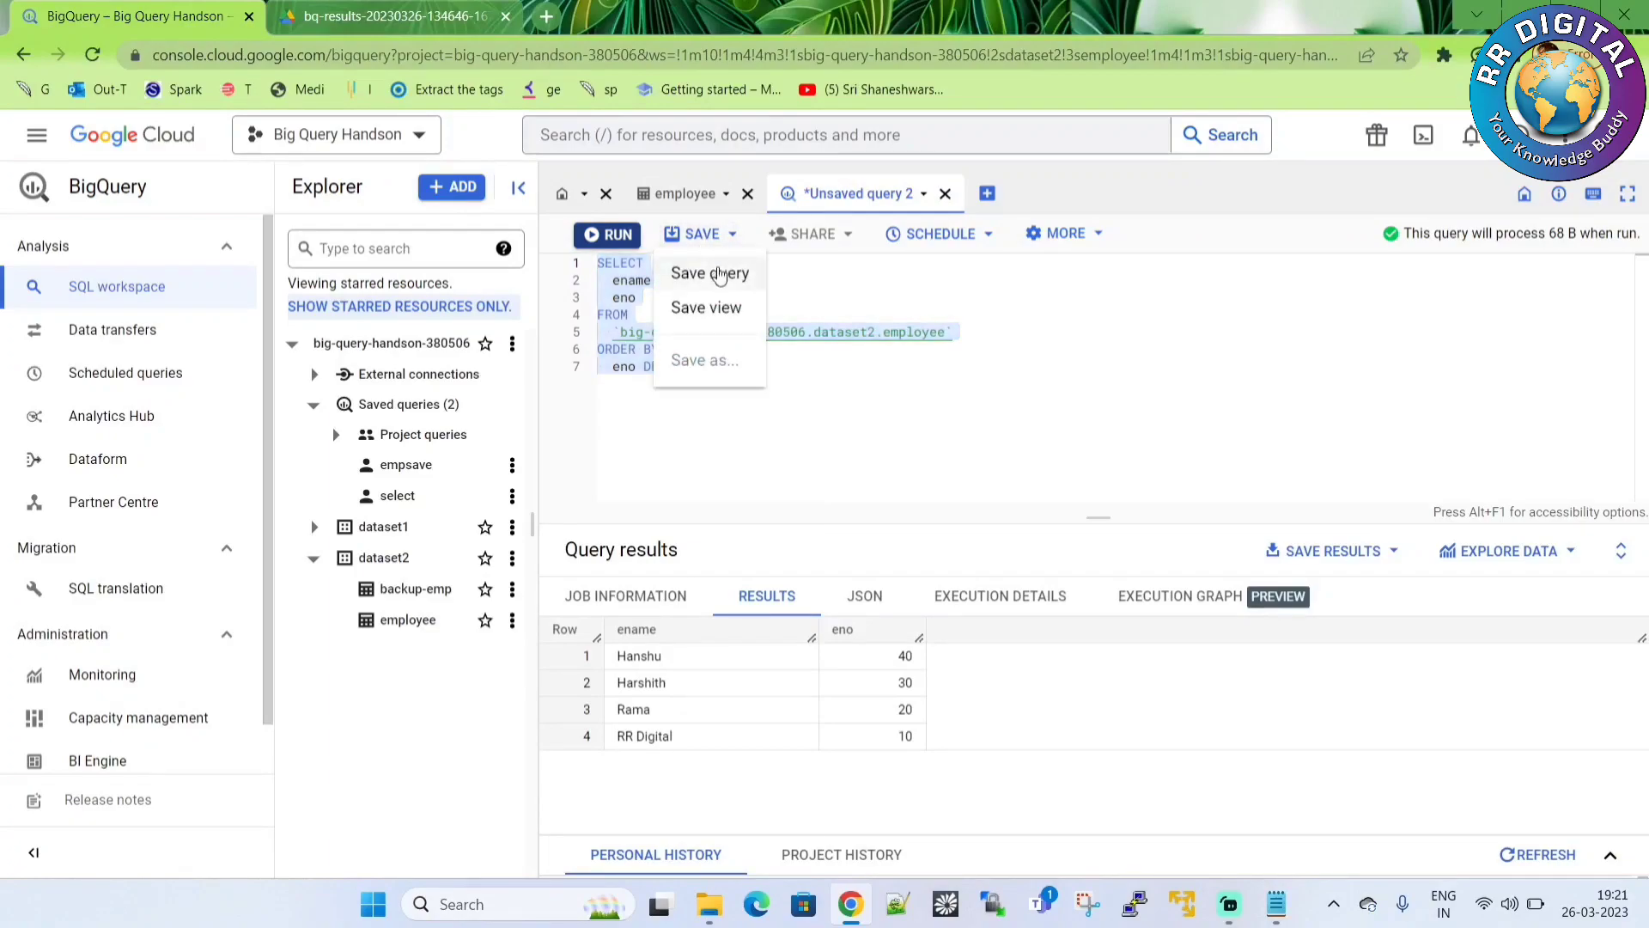
left_click(720, 275)
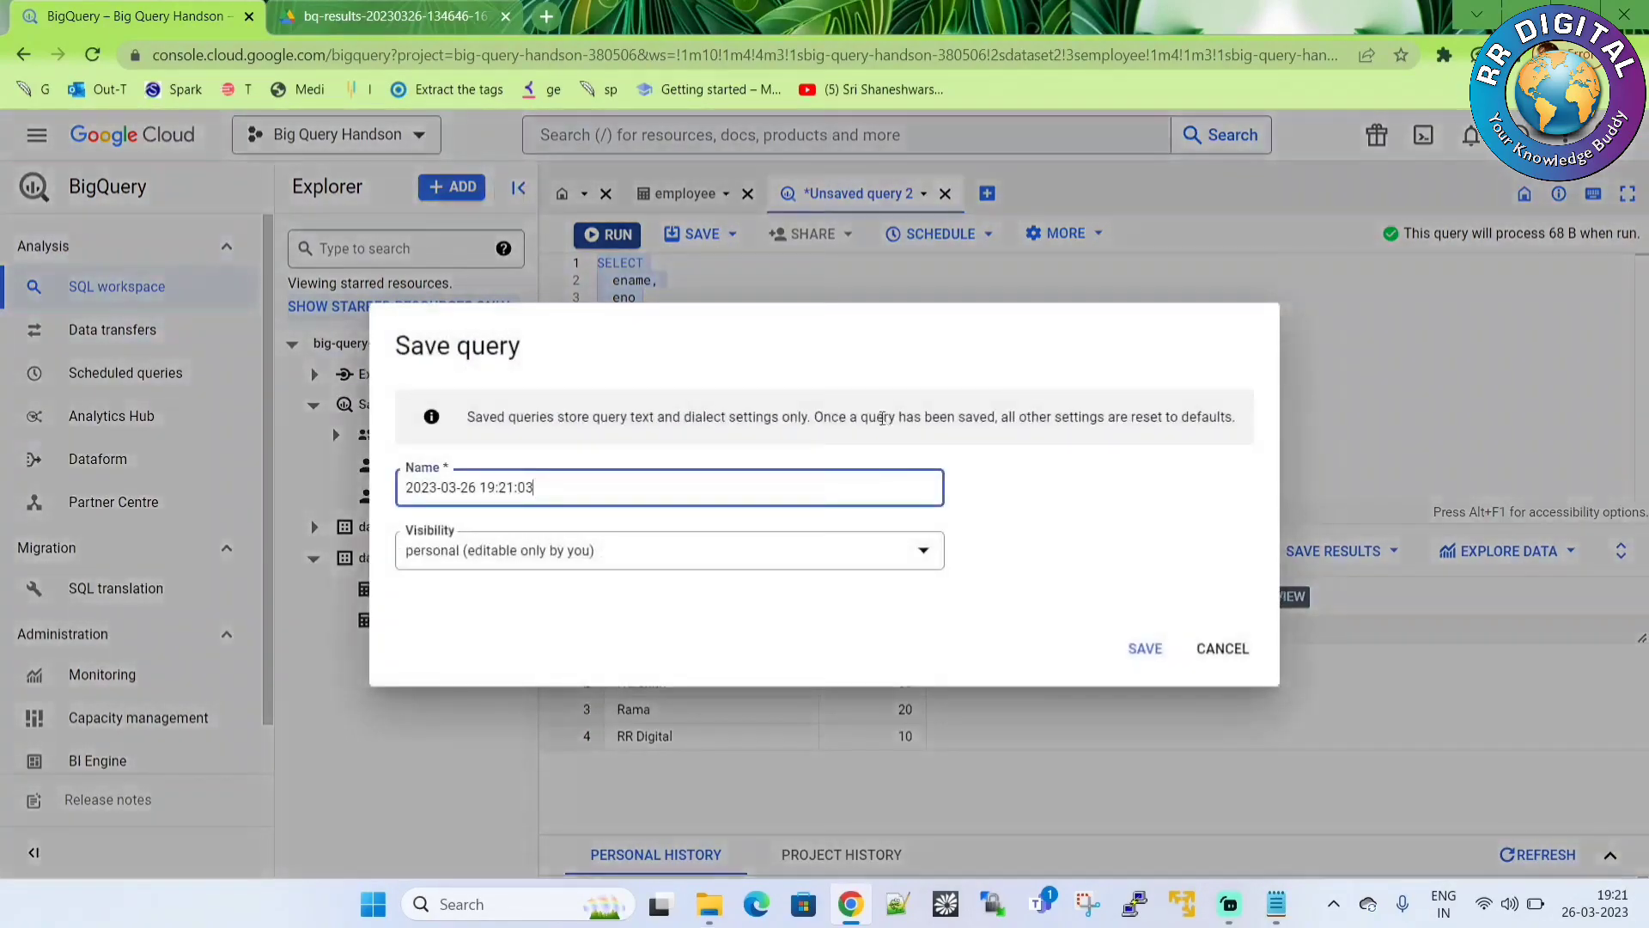
left_click_drag(598, 489, 382, 487)
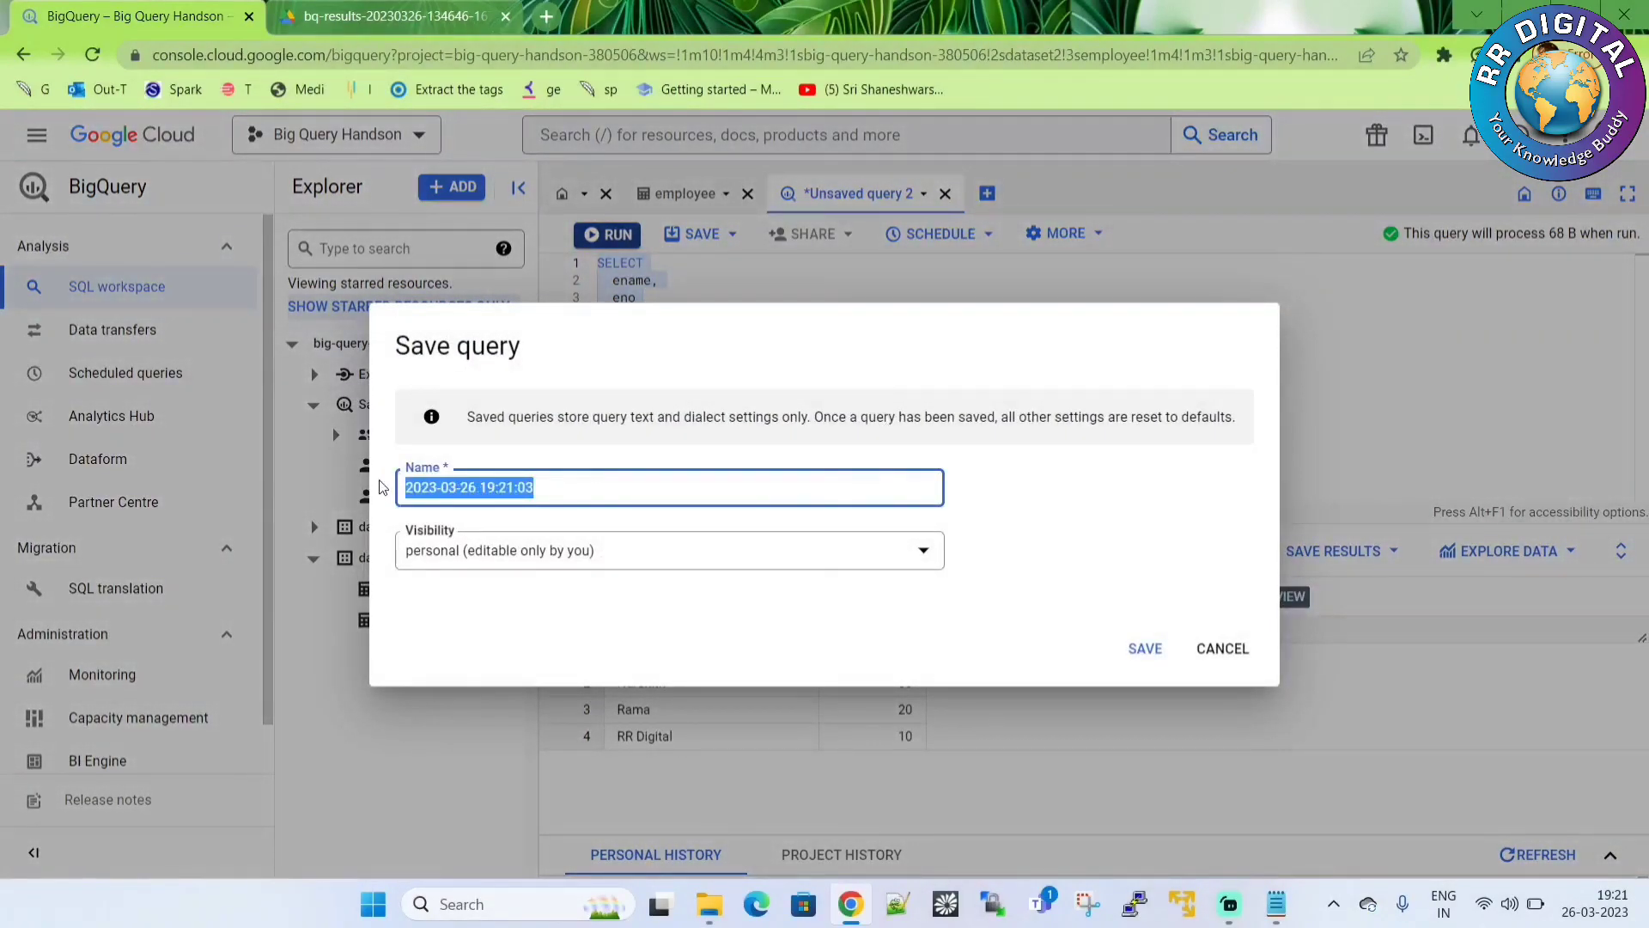
type("emp")
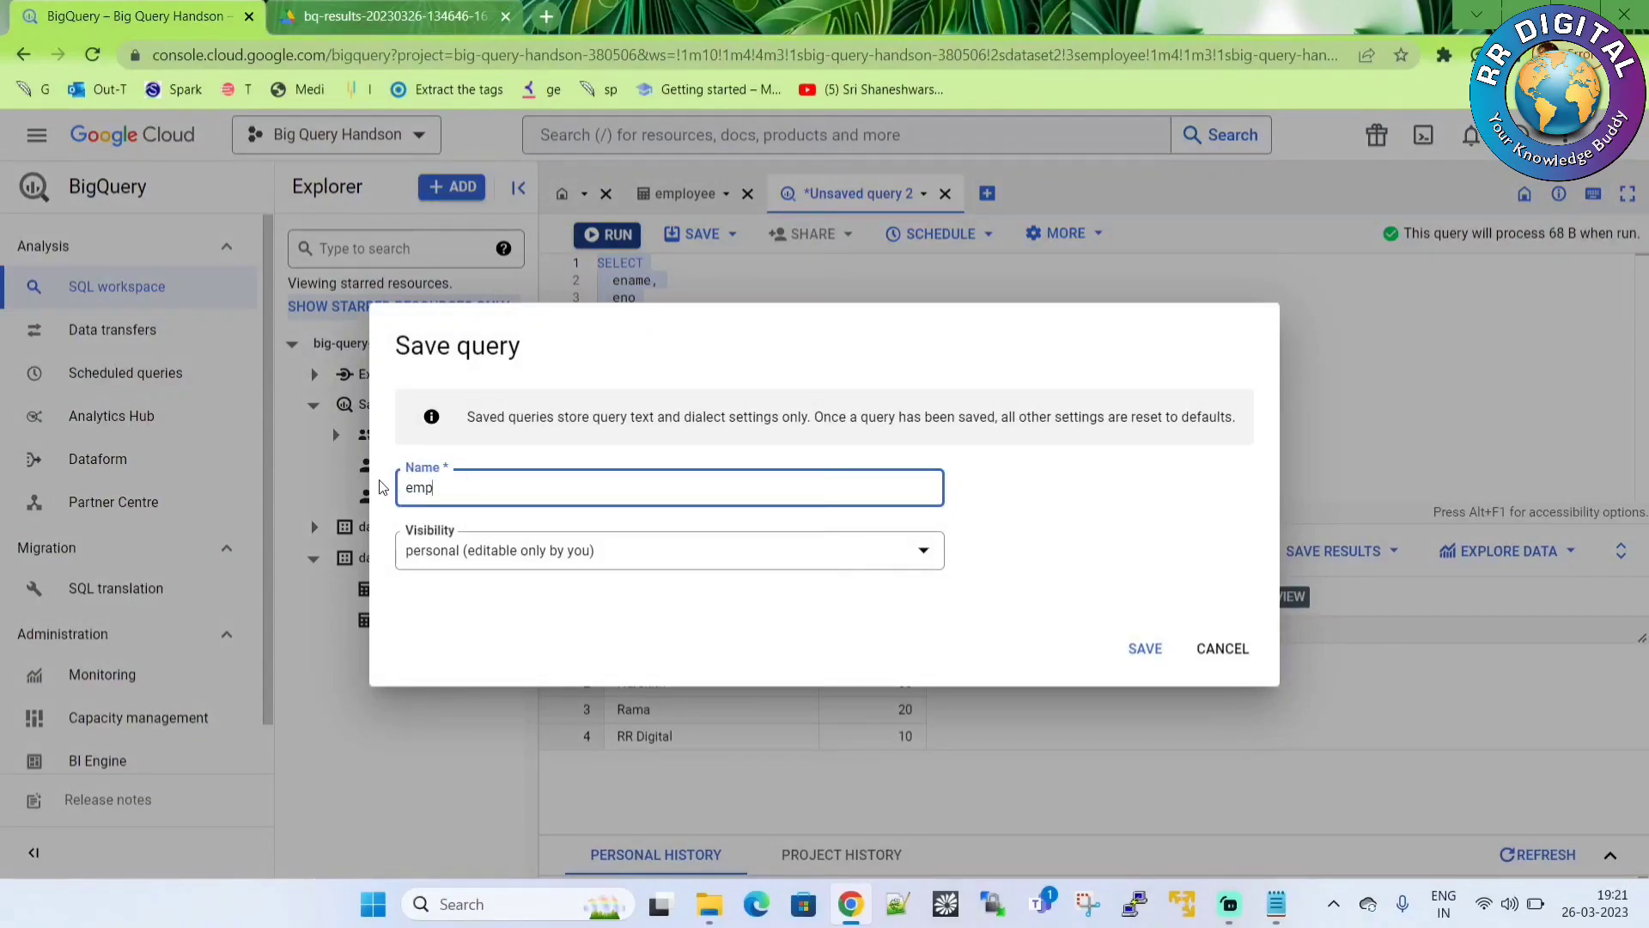
type("query-save")
left_click(1146, 651)
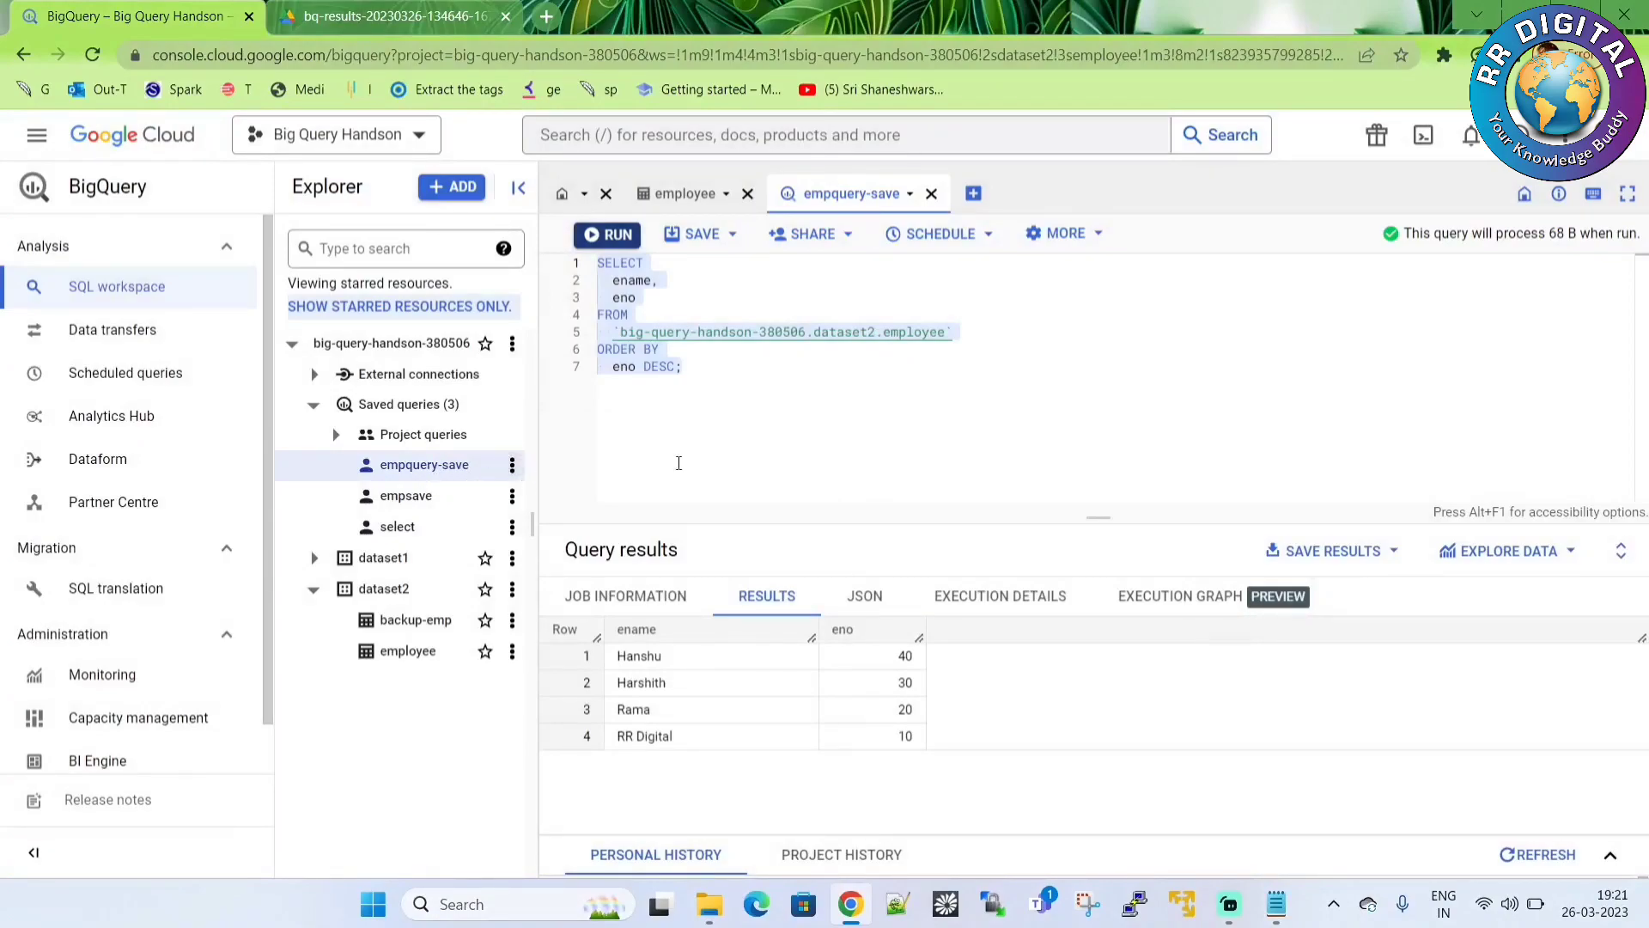
left_click_drag(756, 378, 598, 263)
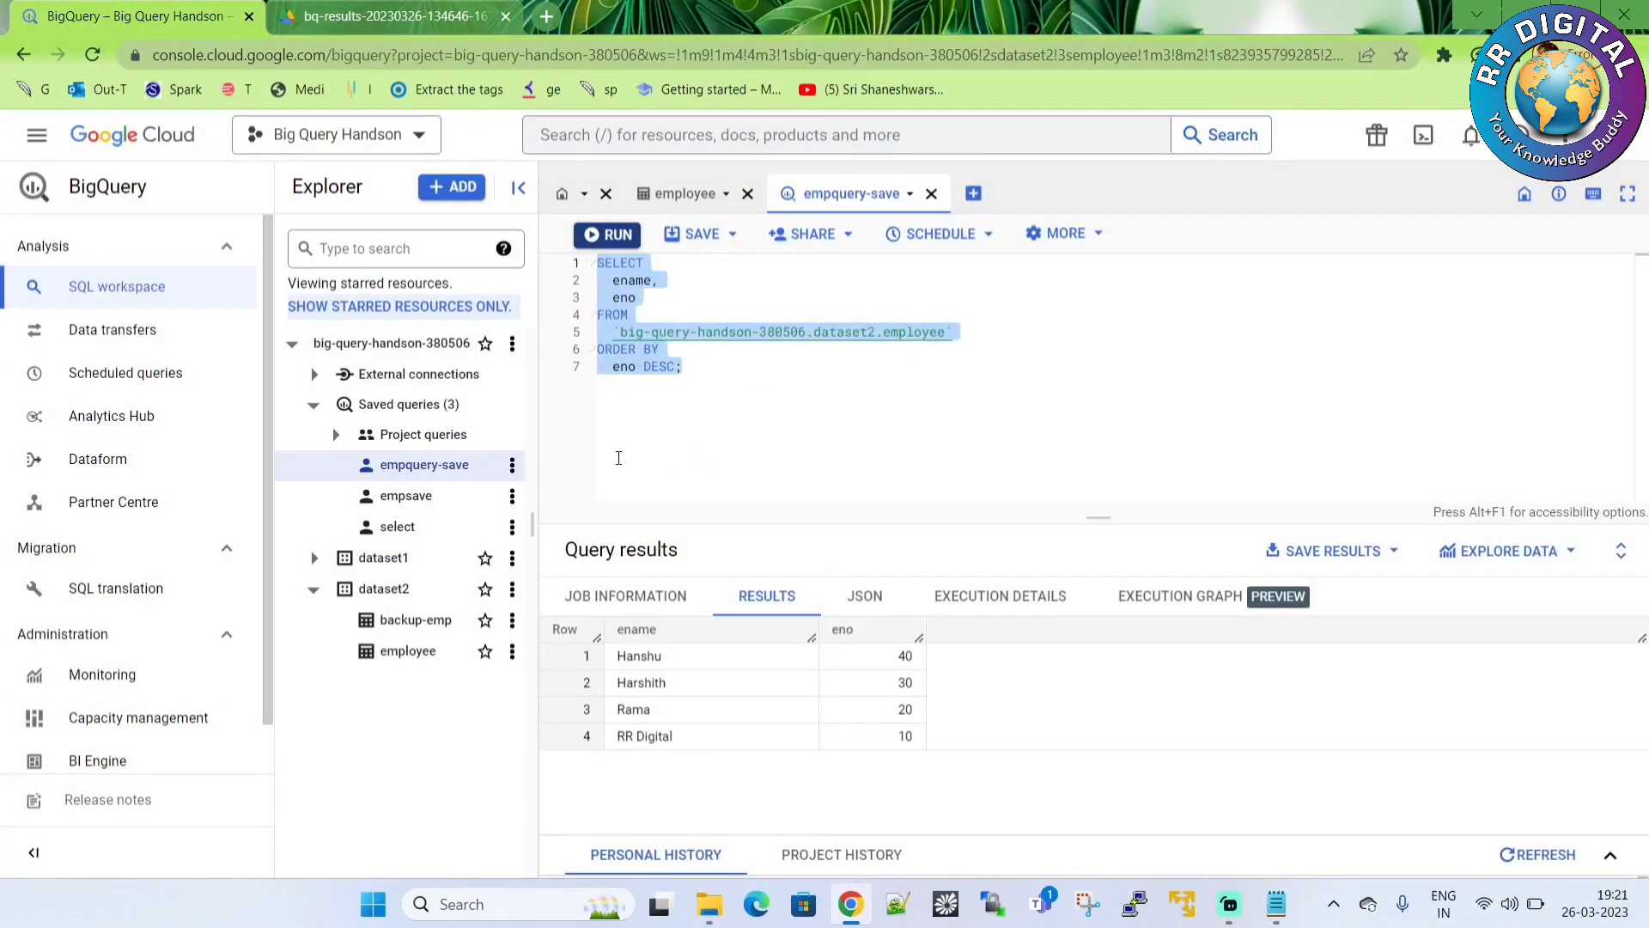
left_click(705, 235)
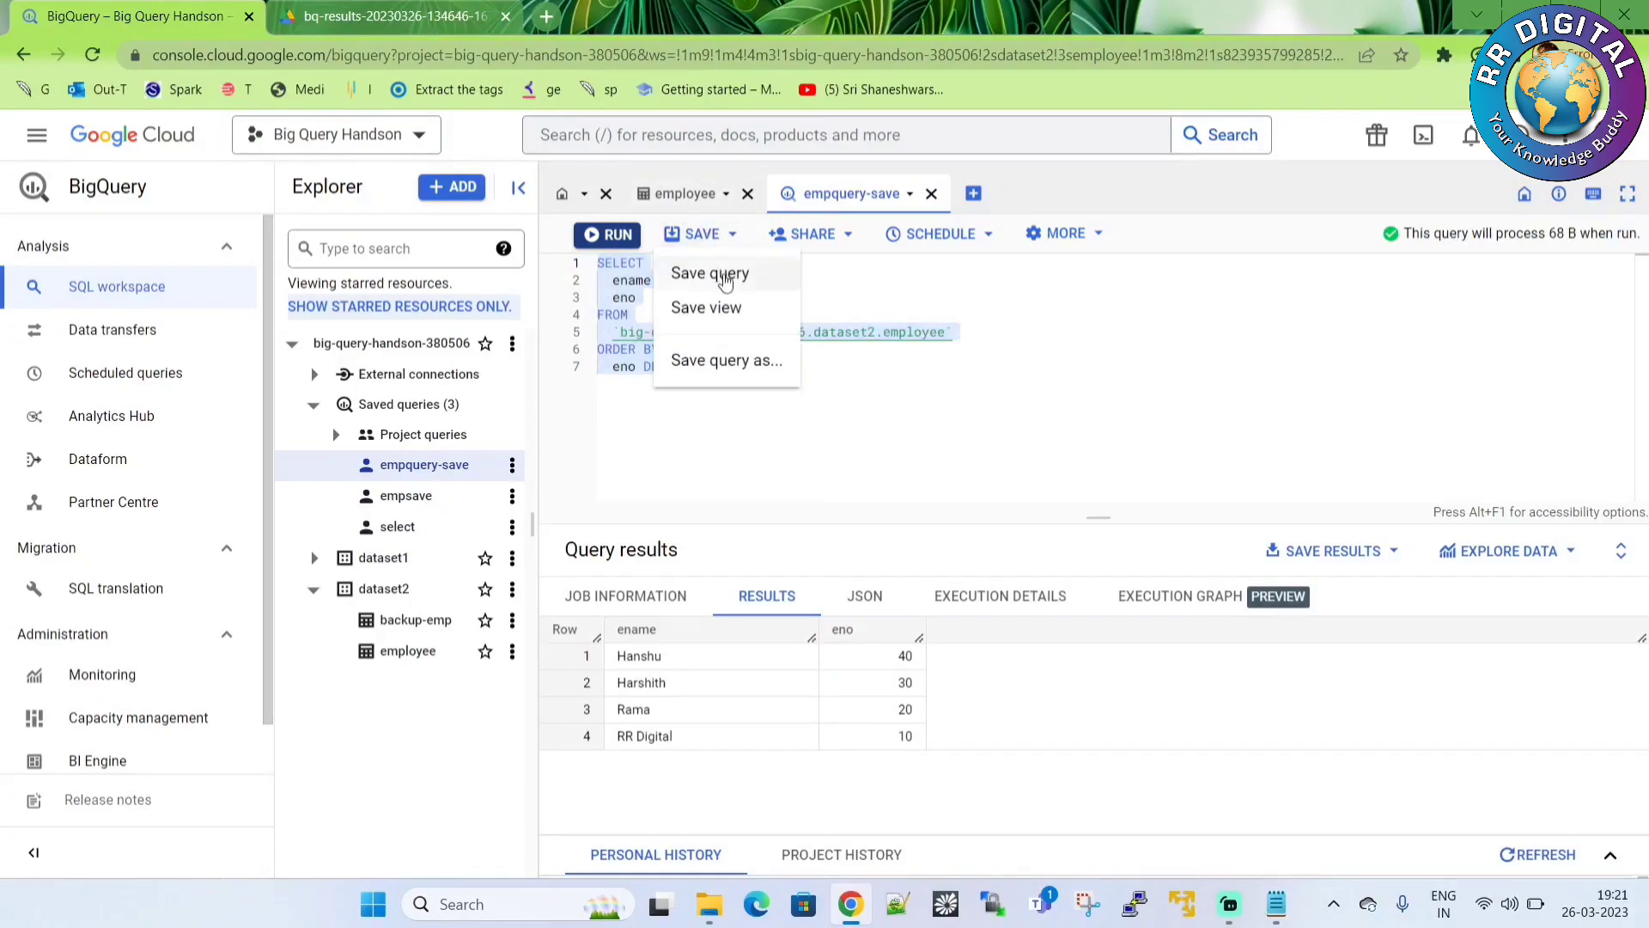
left_click(1052, 353)
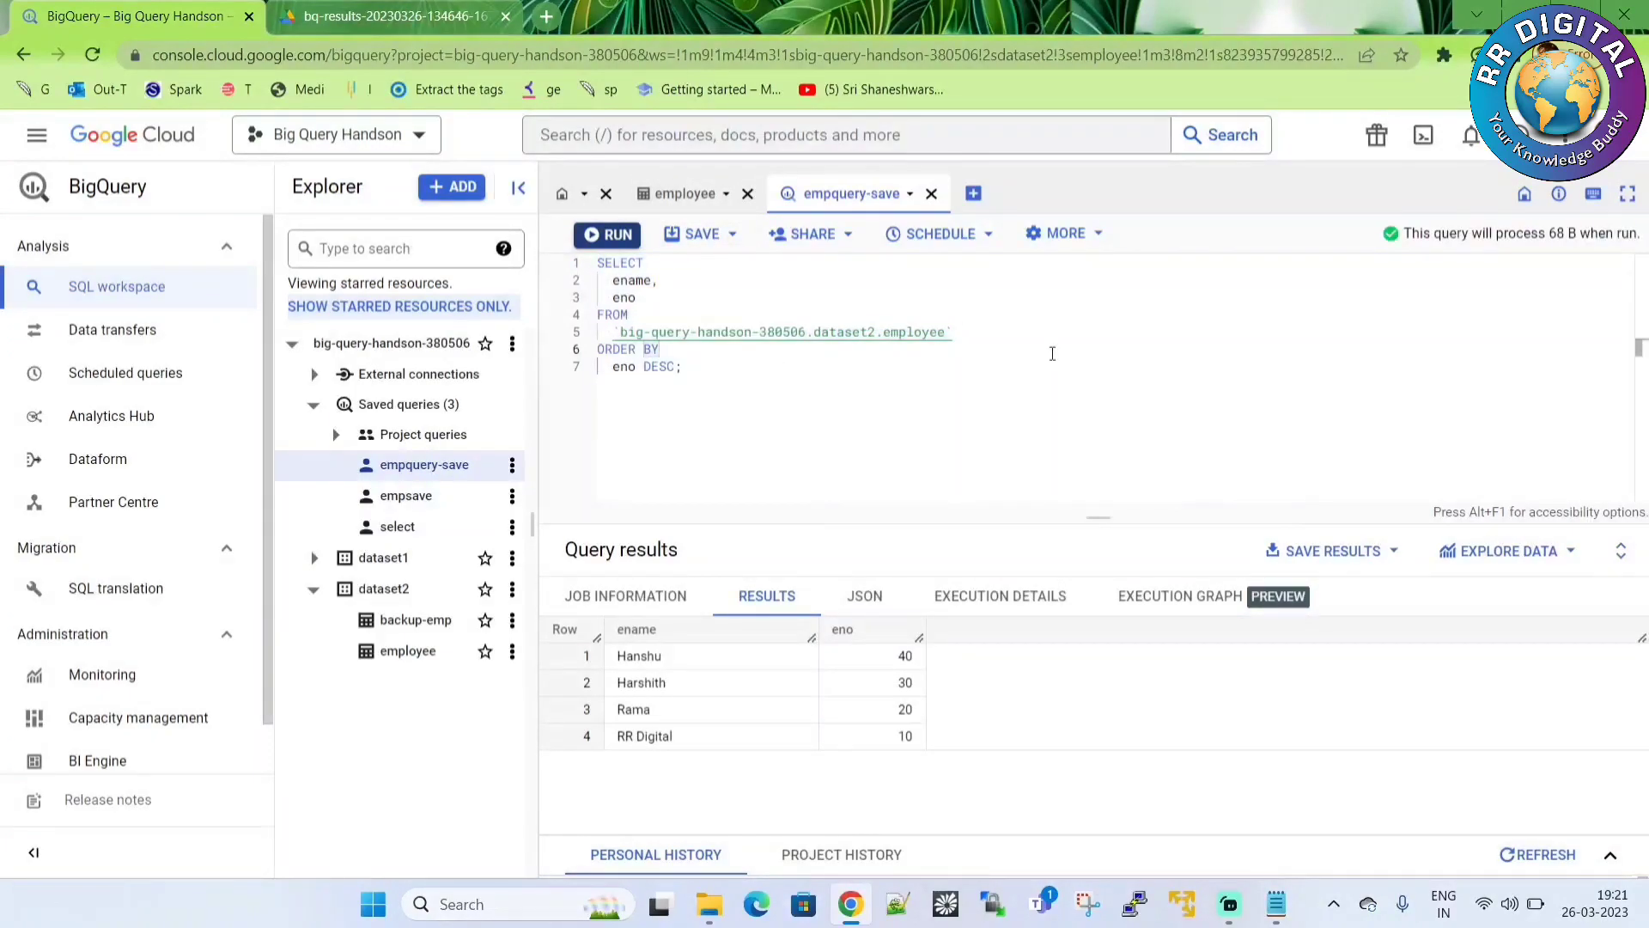